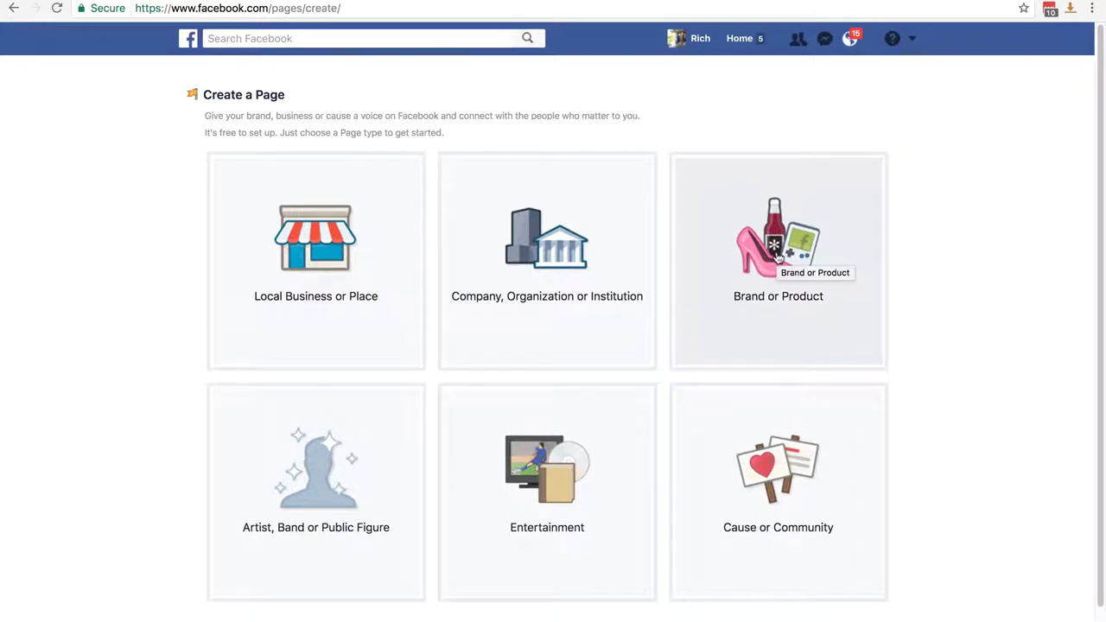
# Step: Create a Brand or Product page with the category Brand and the name Charter Kitchen
pyautogui.click(777, 257)
pyautogui.click(757, 198)
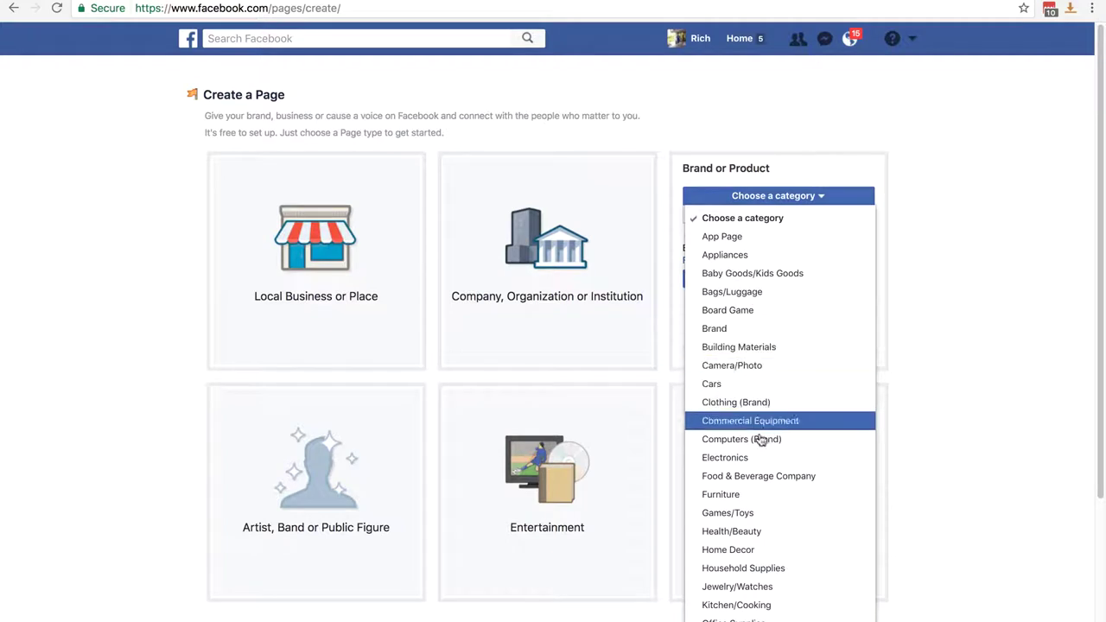
pyautogui.click(733, 333)
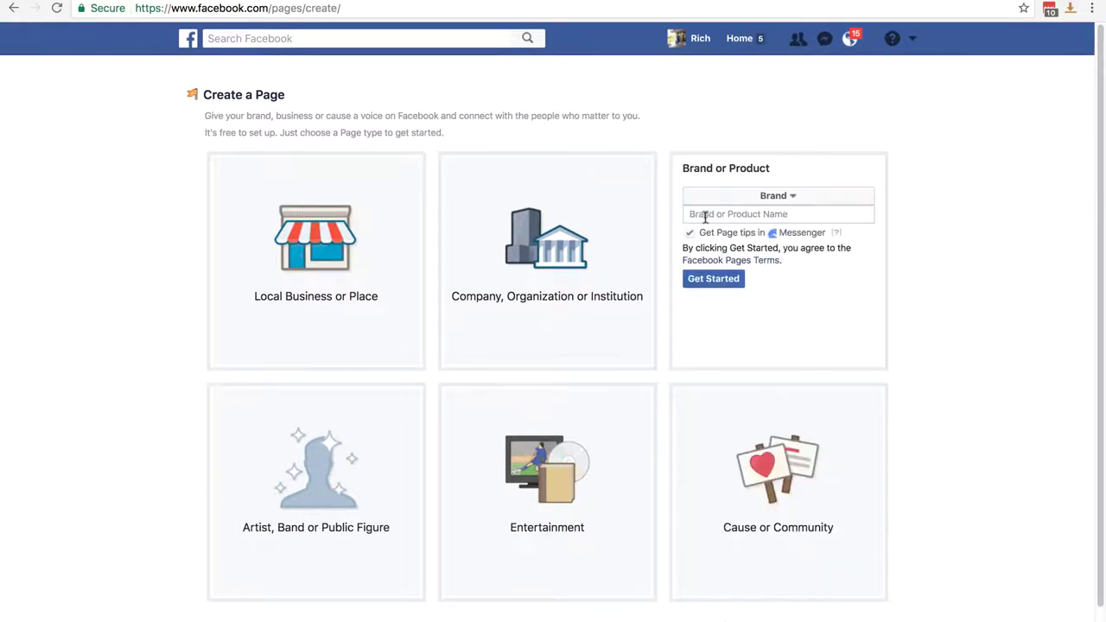
pyautogui.click(705, 215)
pyautogui.write('Charter Kitchen')
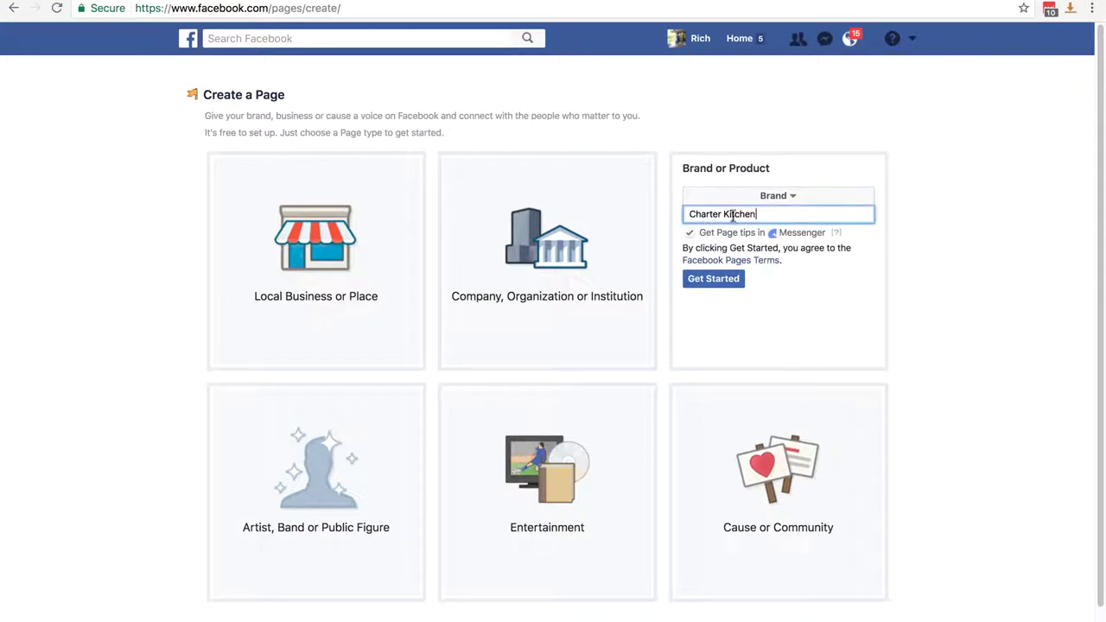
pyautogui.click(713, 279)
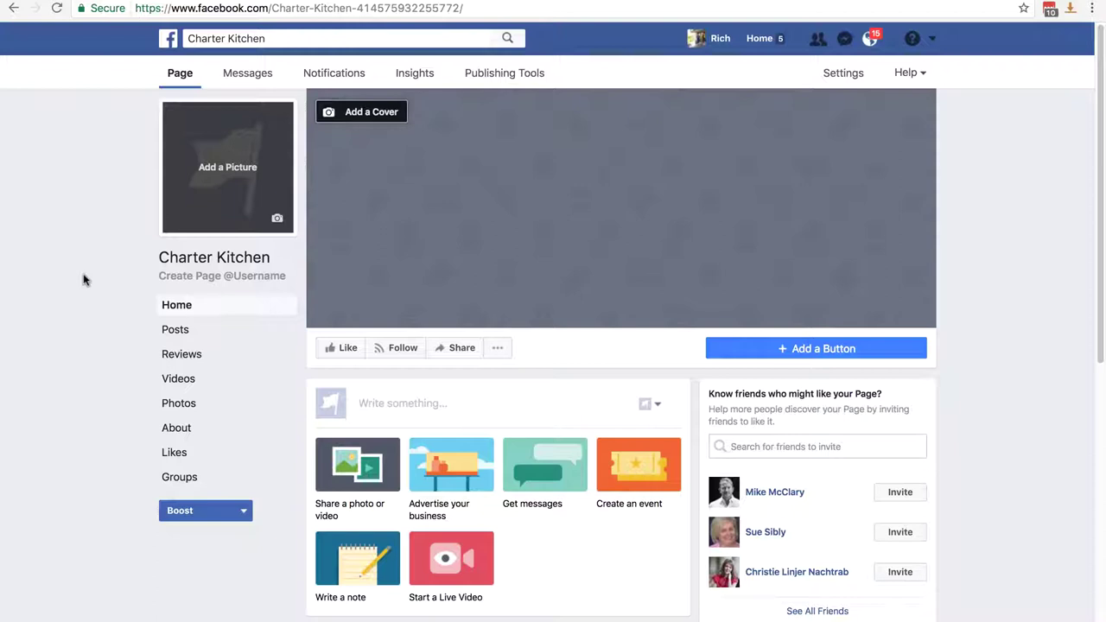
# Step: Upload LKlogo.png as the page's profile picture and save it
pyautogui.click(223, 180)
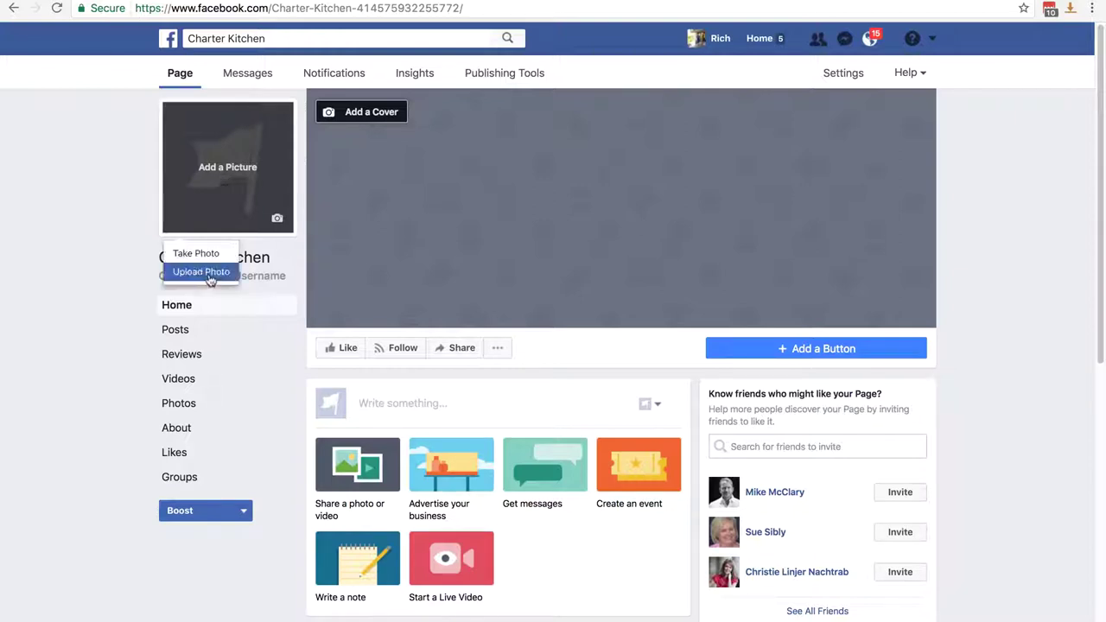
pyautogui.click(213, 275)
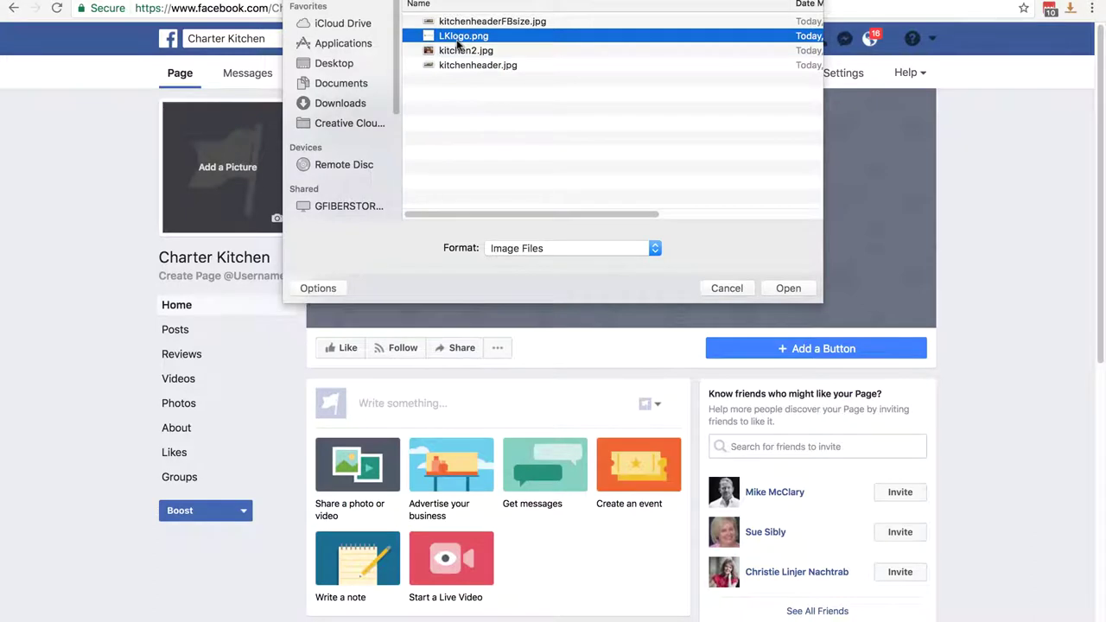
pyautogui.doubleClick(459, 43)
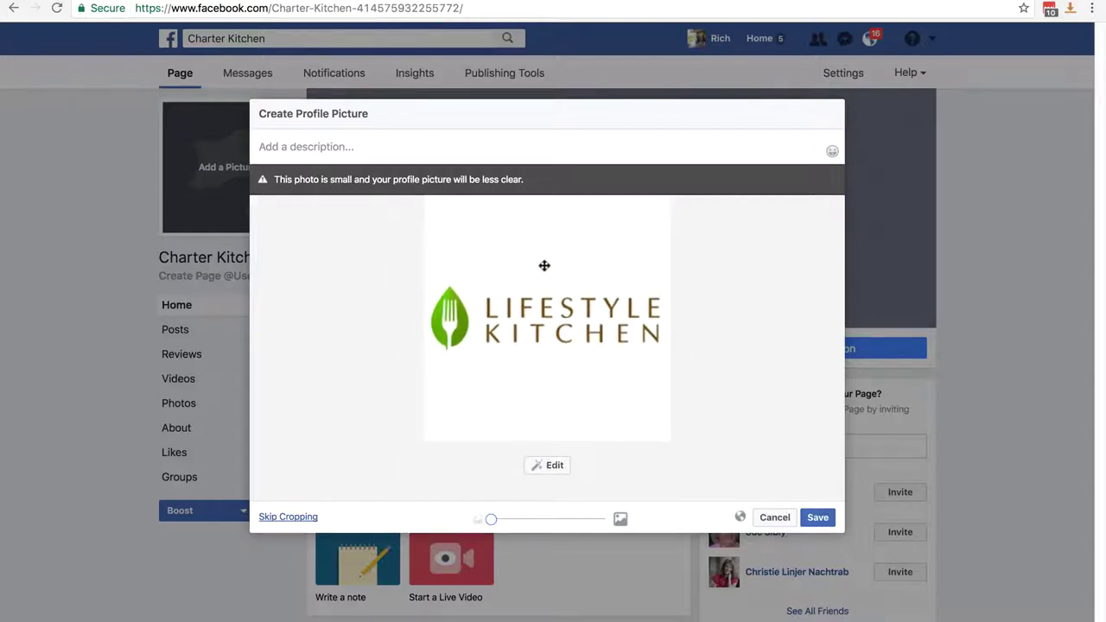
pyautogui.click(817, 518)
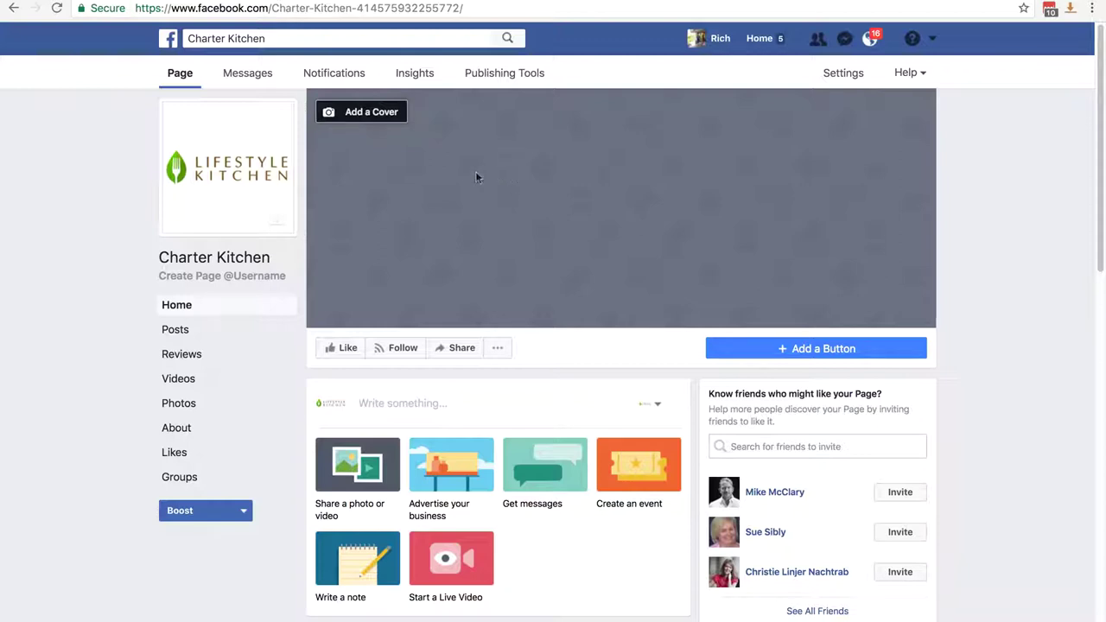
# Step: Upload kitchenheaderFBsize.jpg as the page's cover photo, reposition it slightly and save it
pyautogui.click(364, 115)
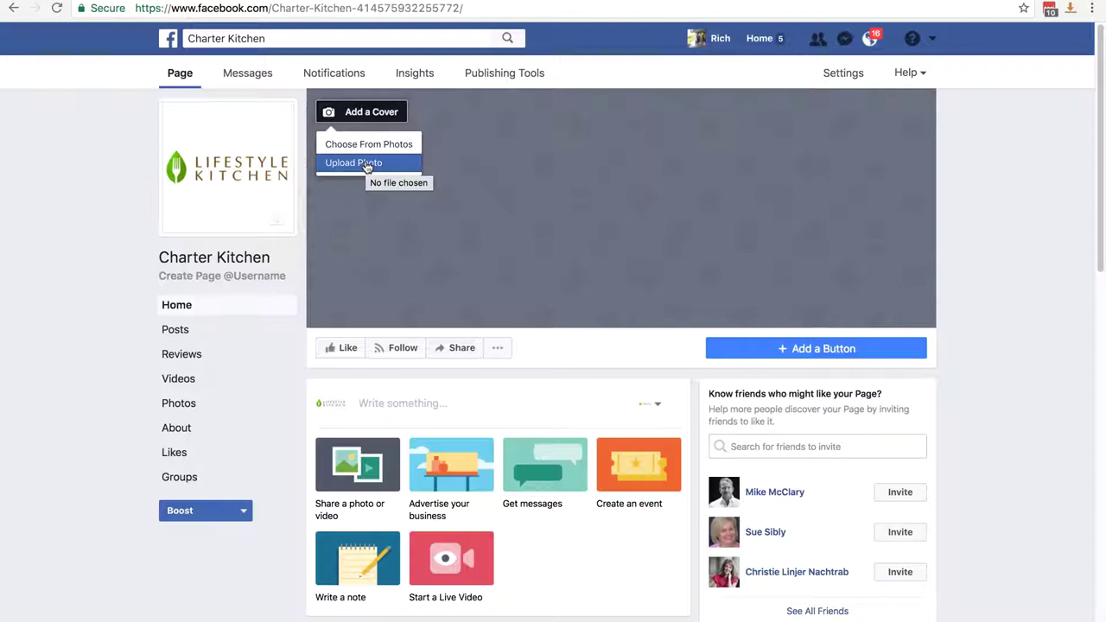
pyautogui.click(367, 167)
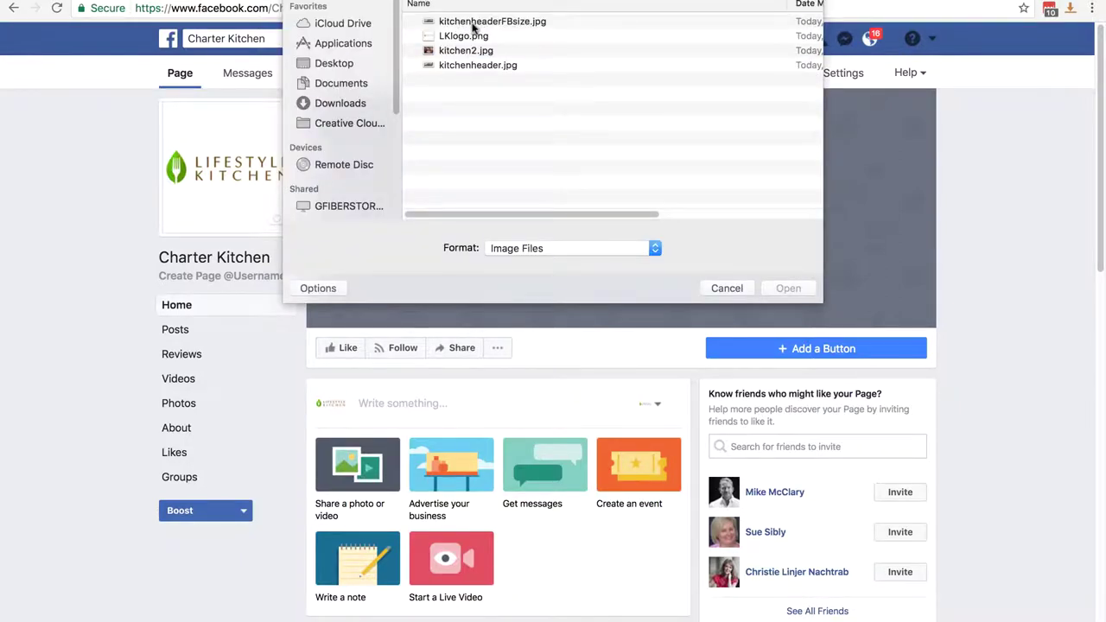
pyautogui.doubleClick(473, 22)
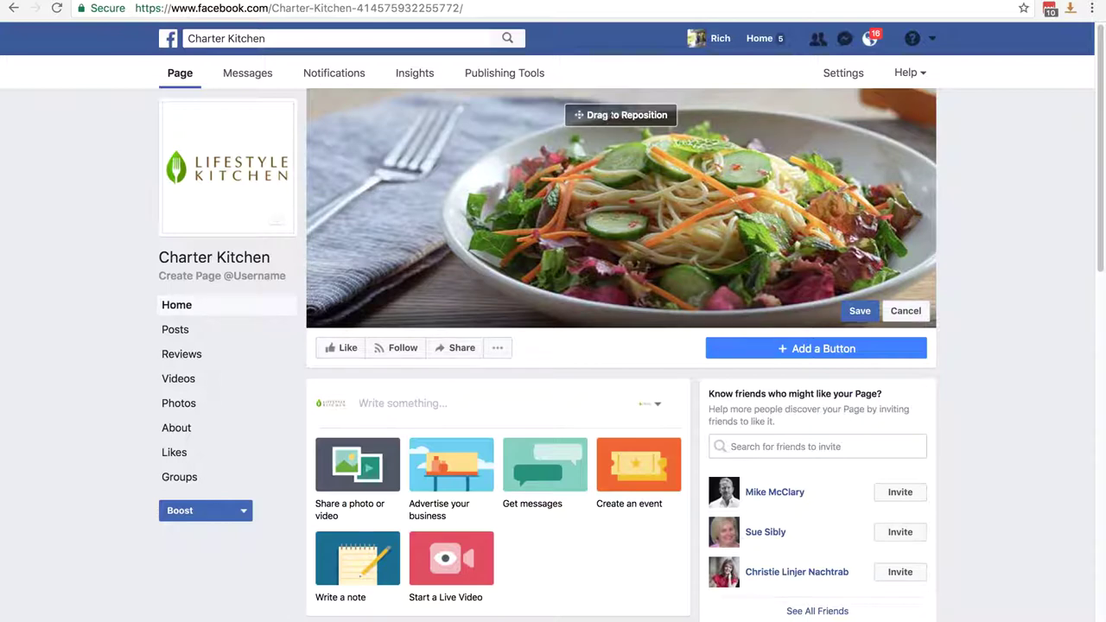
pyautogui.moveTo(623, 189); pyautogui.dragTo(579, 176)
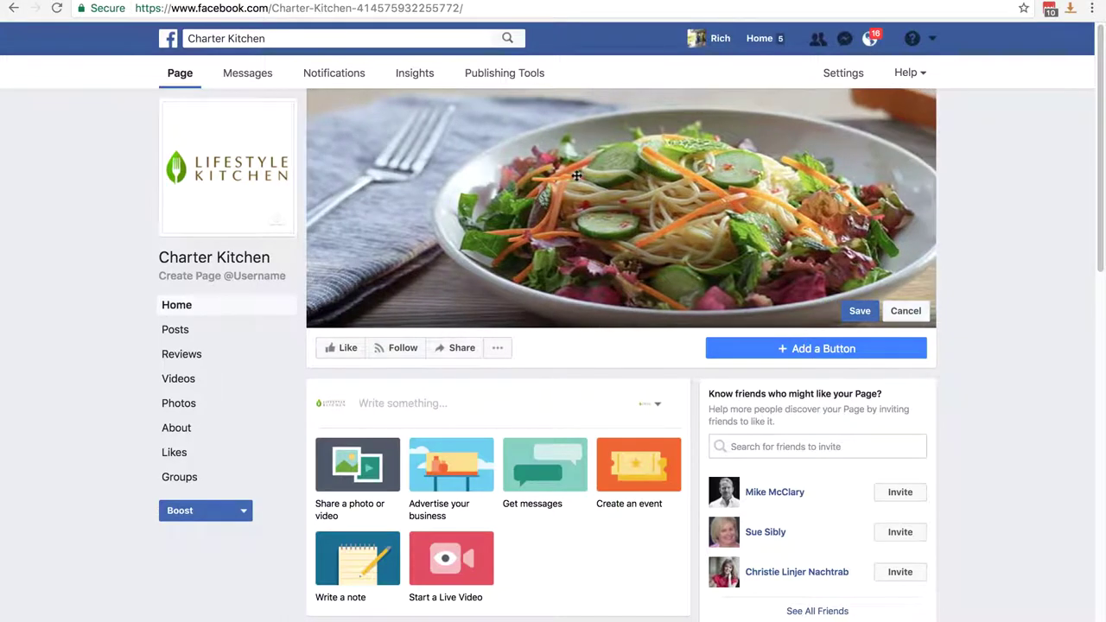
pyautogui.click(860, 312)
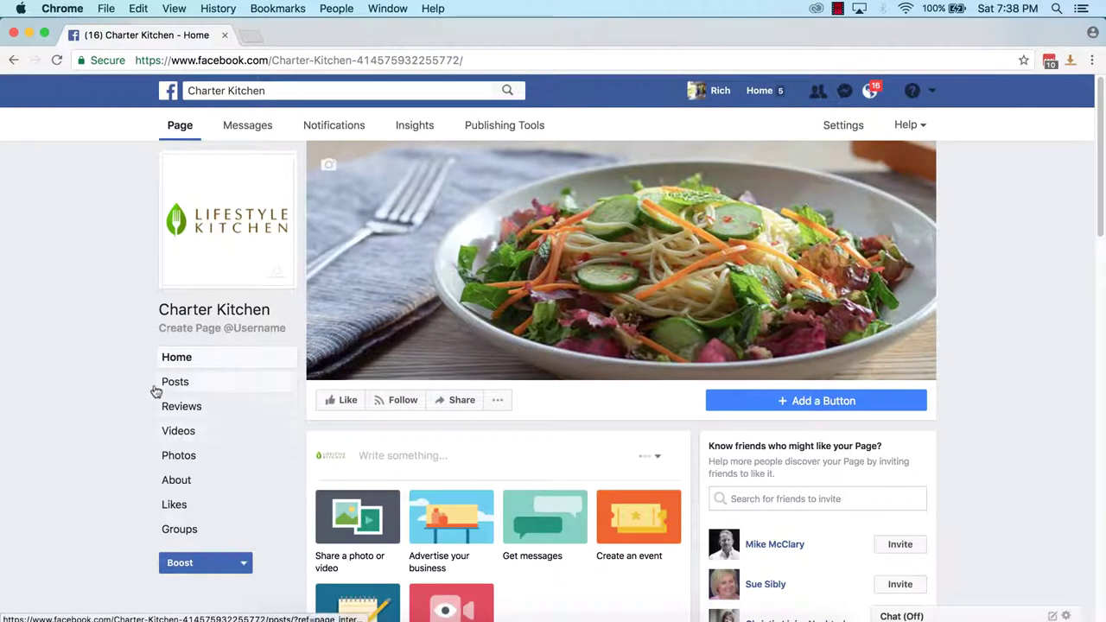
# Step: Create the page username charterkitchen from the page's About information and check the page's web address
pyautogui.click(176, 481)
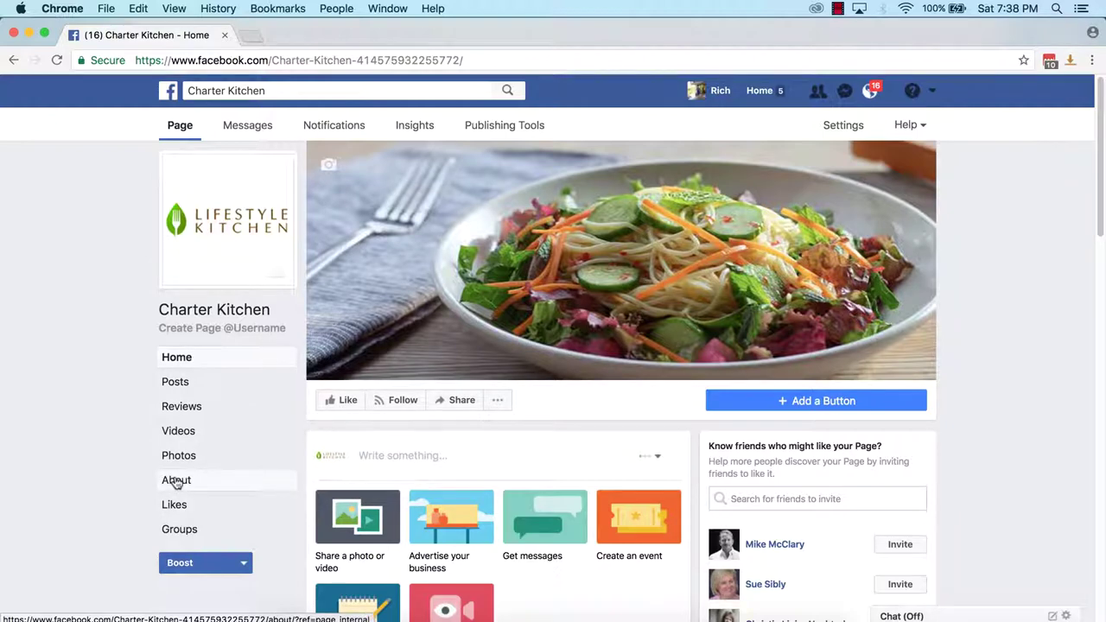
pyautogui.scroll(-5, 91, 401)
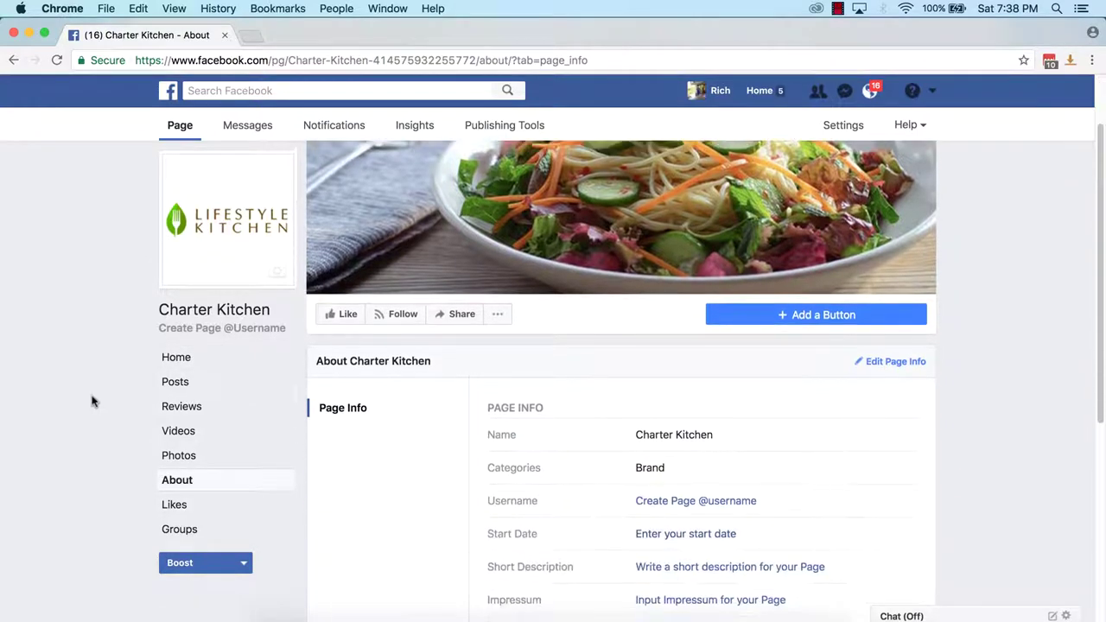
pyautogui.scroll(-2, 95, 400)
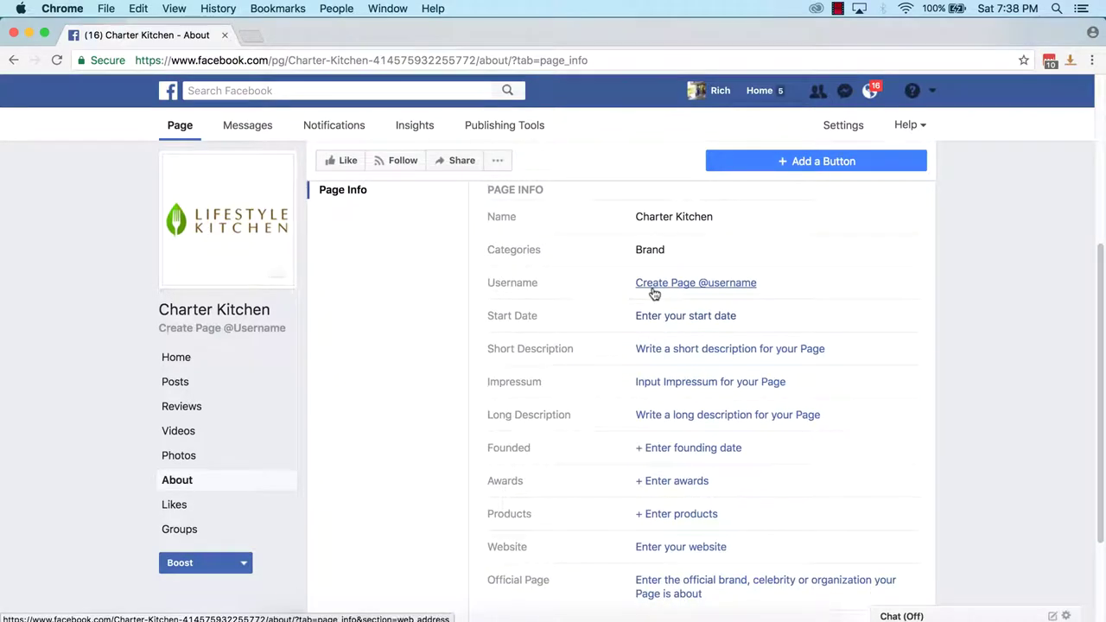
pyautogui.click(655, 285)
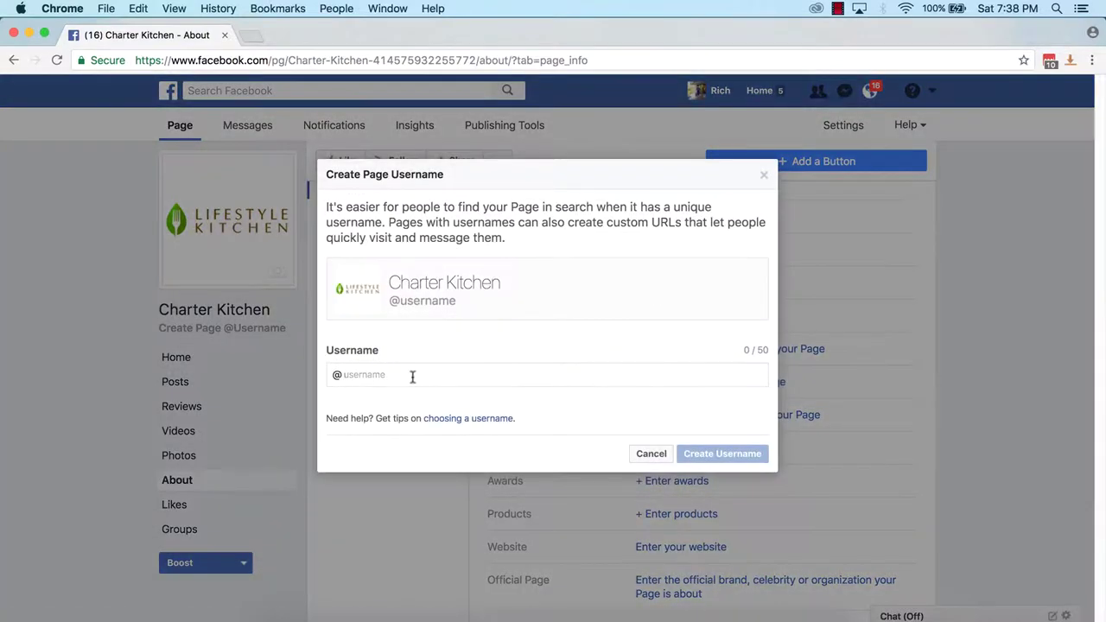
pyautogui.write('charterkitchen')
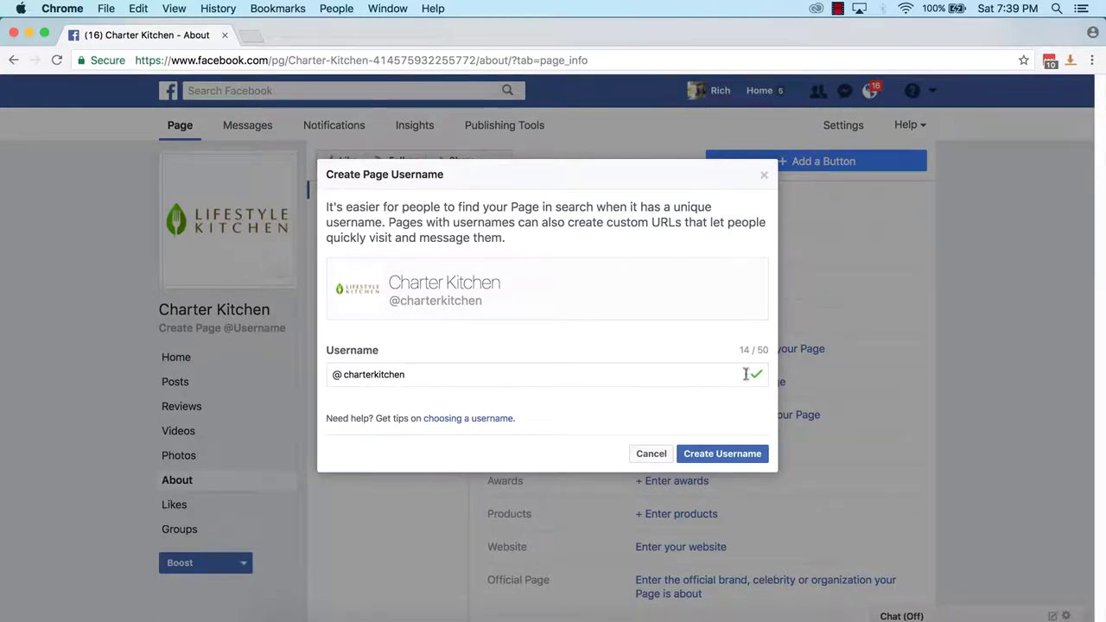
pyautogui.click(719, 455)
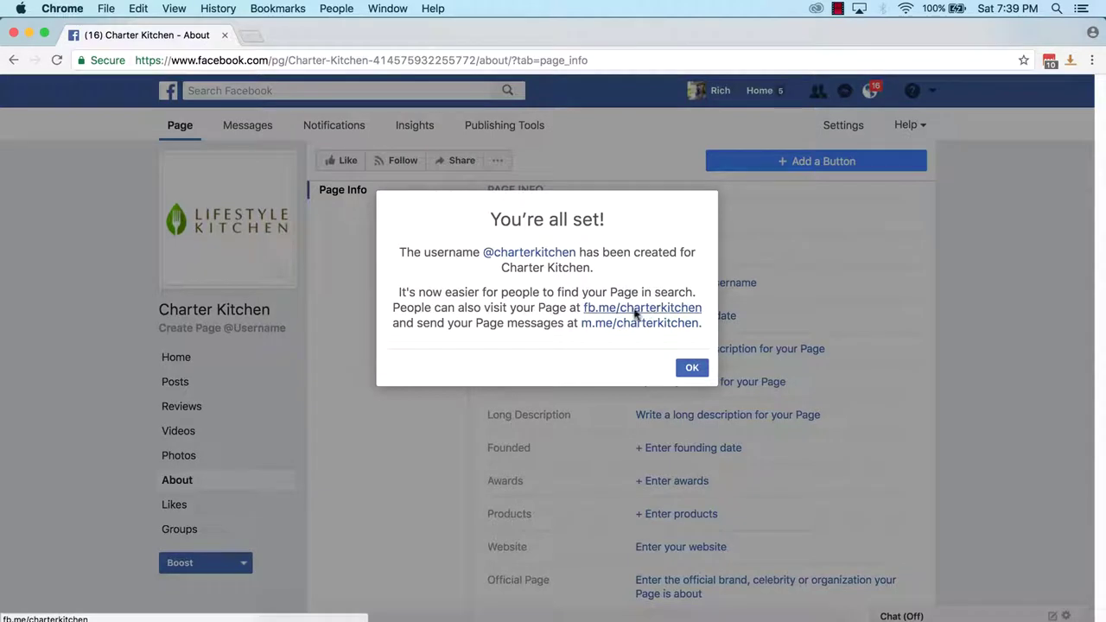
pyautogui.click(692, 370)
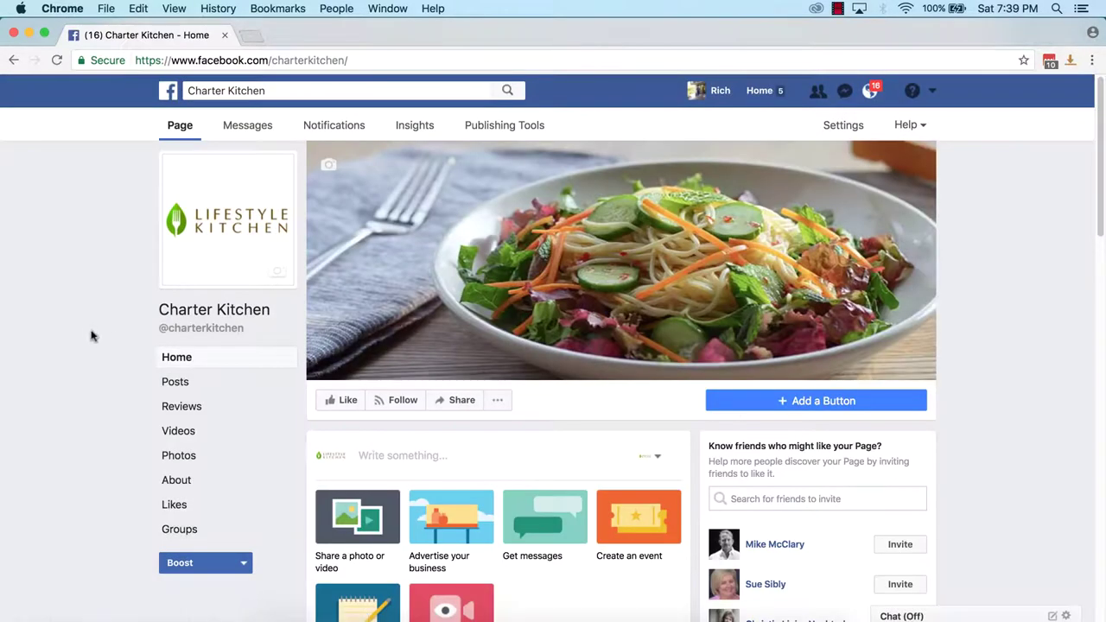
pyautogui.click(243, 60)
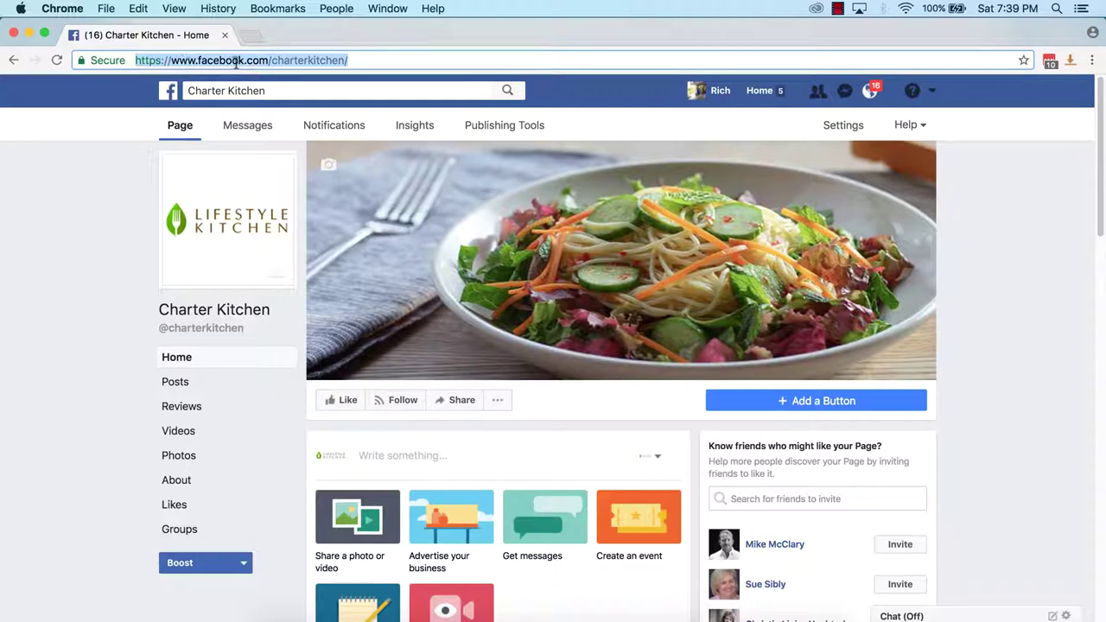
pyautogui.click(356, 60)
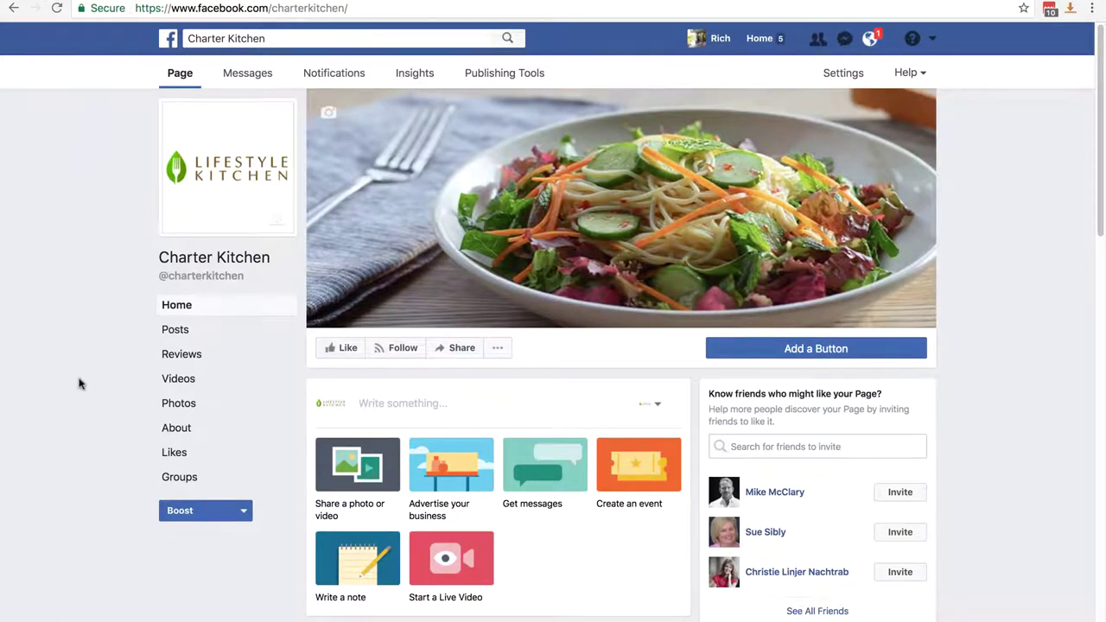
# Step: Add and save a long description presenting Charter Kitchen as a small family run Las Vegas business that creates high quality, non toxic kitchen accessories
pyautogui.click(174, 428)
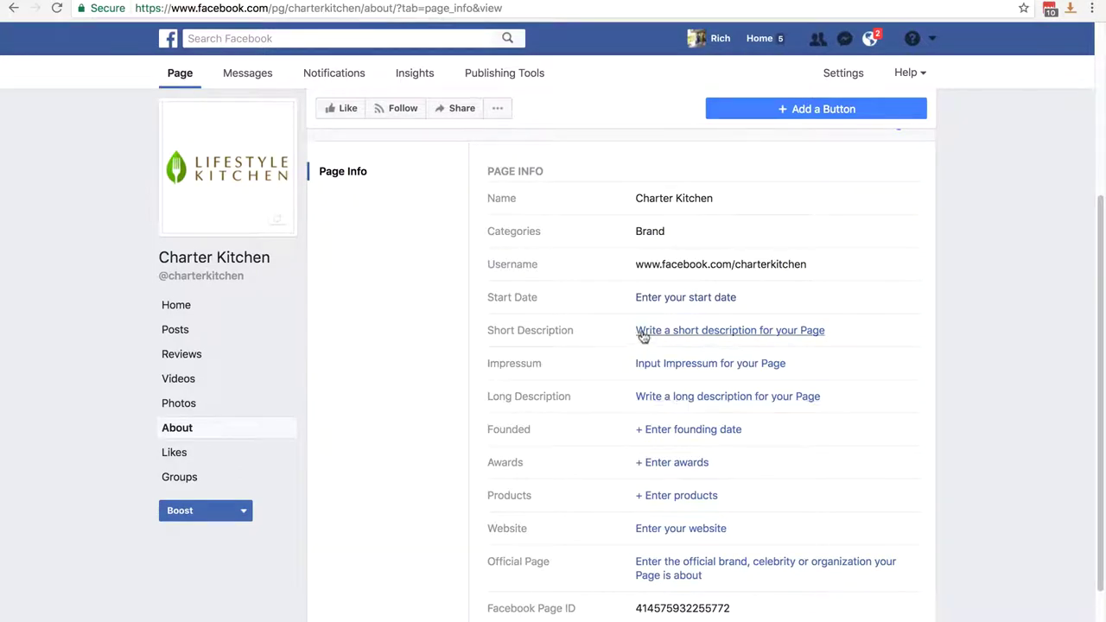
pyautogui.click(678, 398)
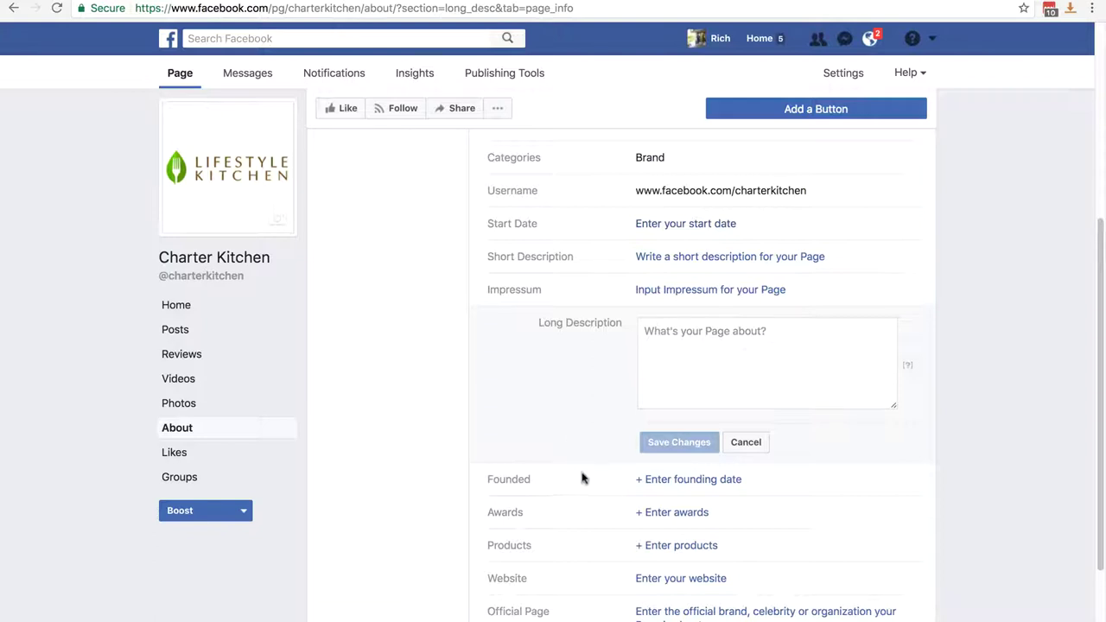
pyautogui.scroll(1, 525, 408)
pyautogui.hotkey('ctrl', 'v')
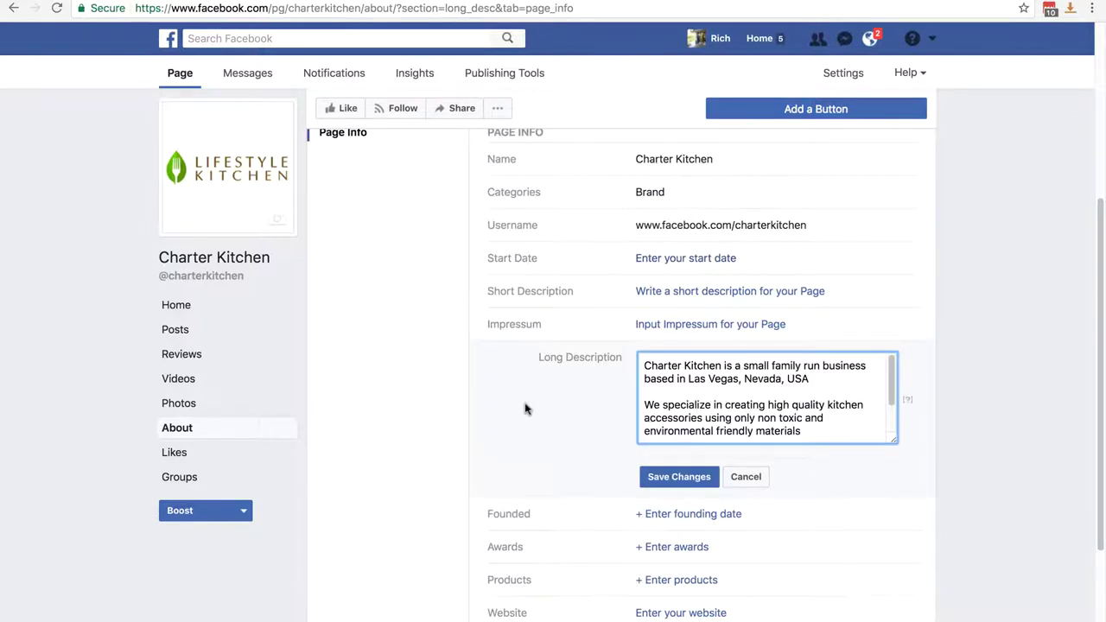
pyautogui.scroll(-1, 525, 409)
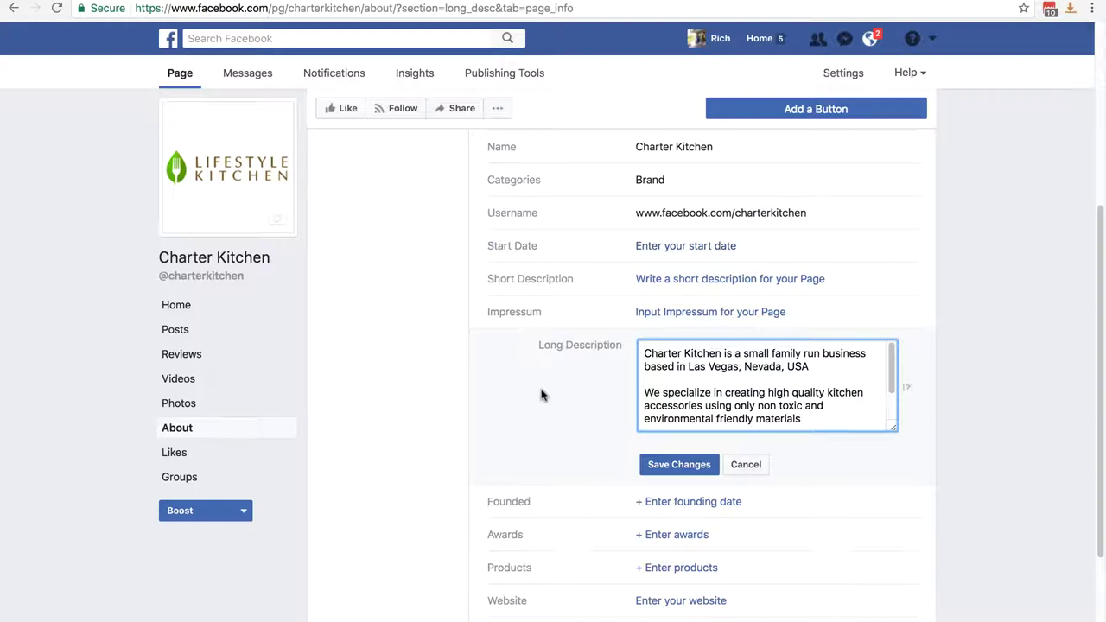
pyautogui.scroll(-3, 659, 395)
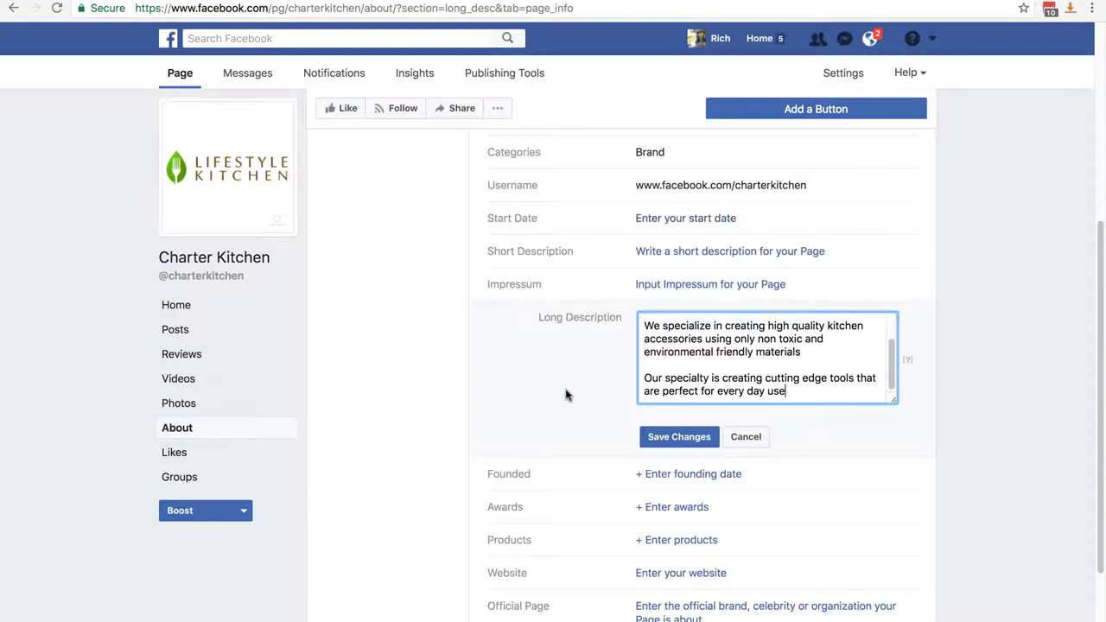
pyautogui.press('Tab')
pyautogui.press('Return')
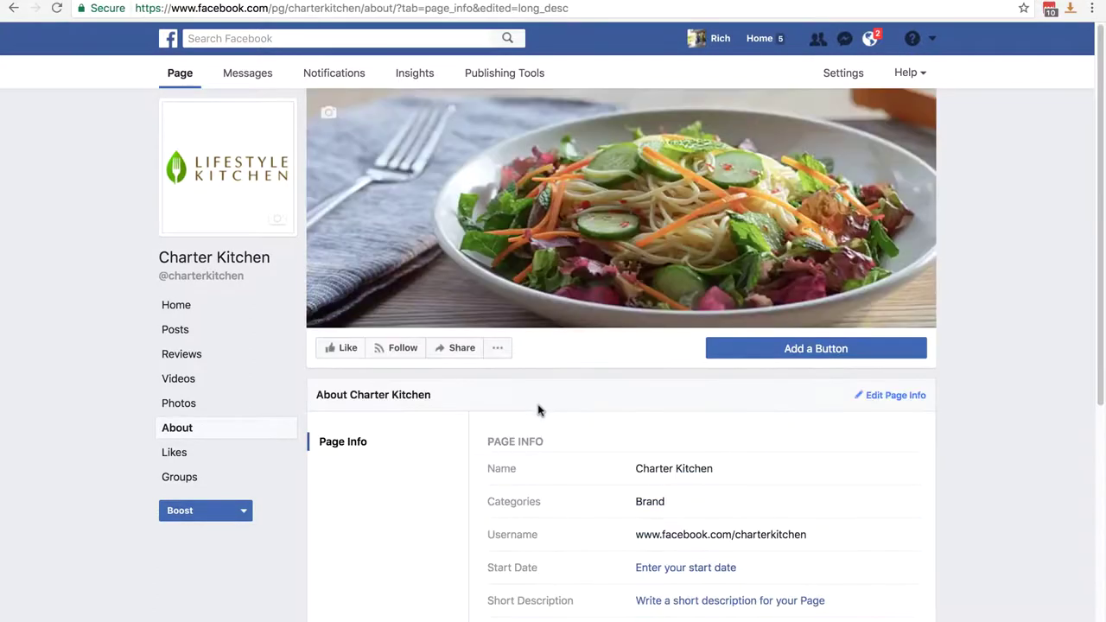
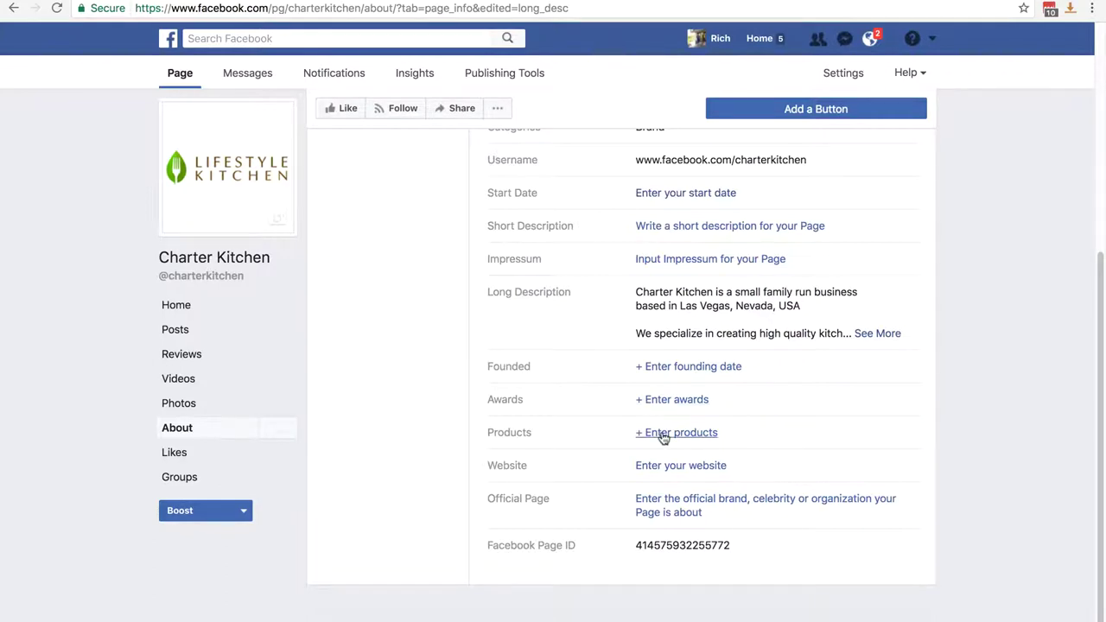
pyautogui.click(664, 435)
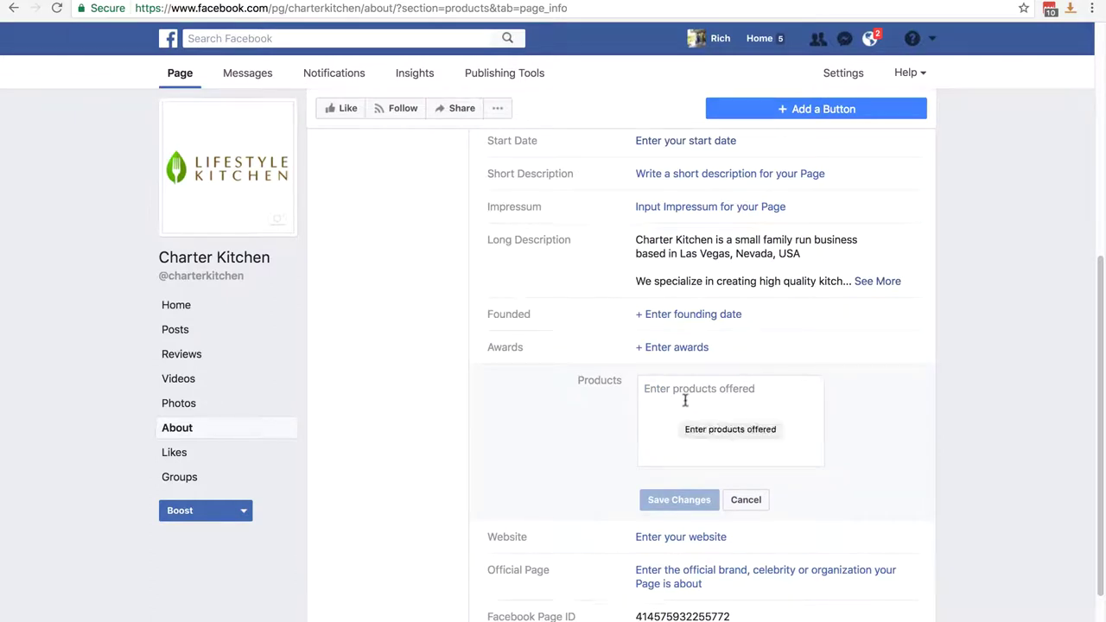
pyautogui.click(745, 500)
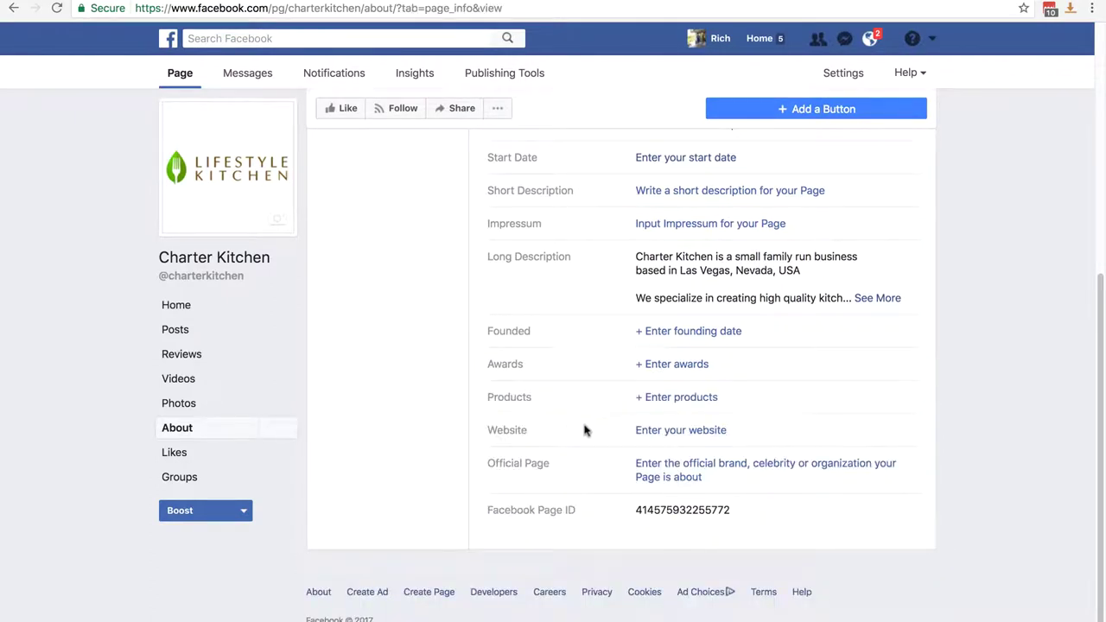
pyautogui.click(657, 431)
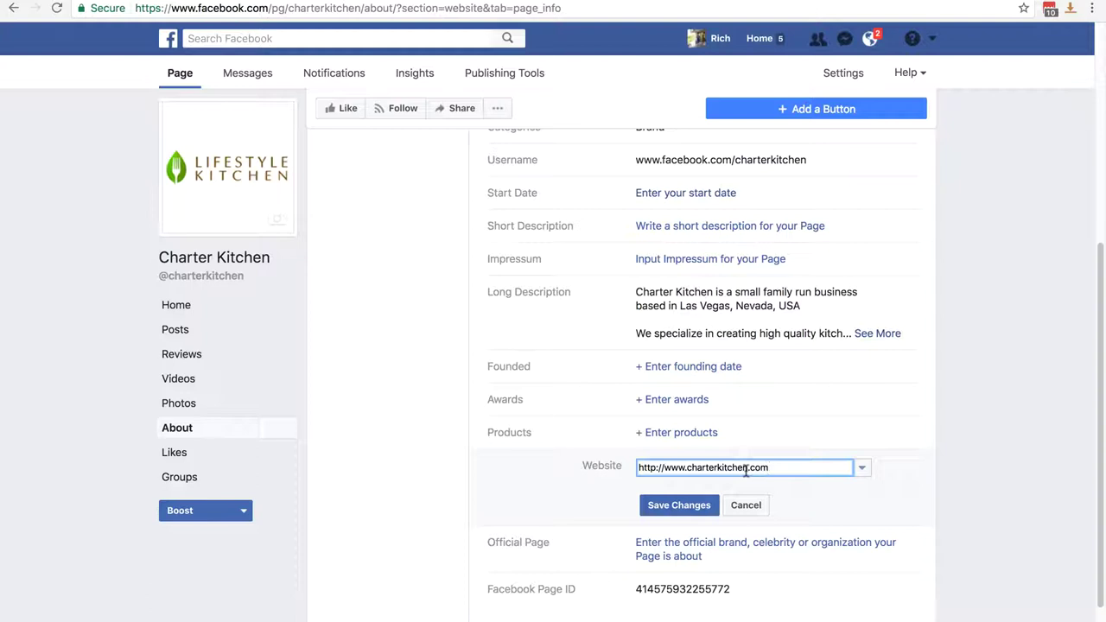
pyautogui.click(672, 508)
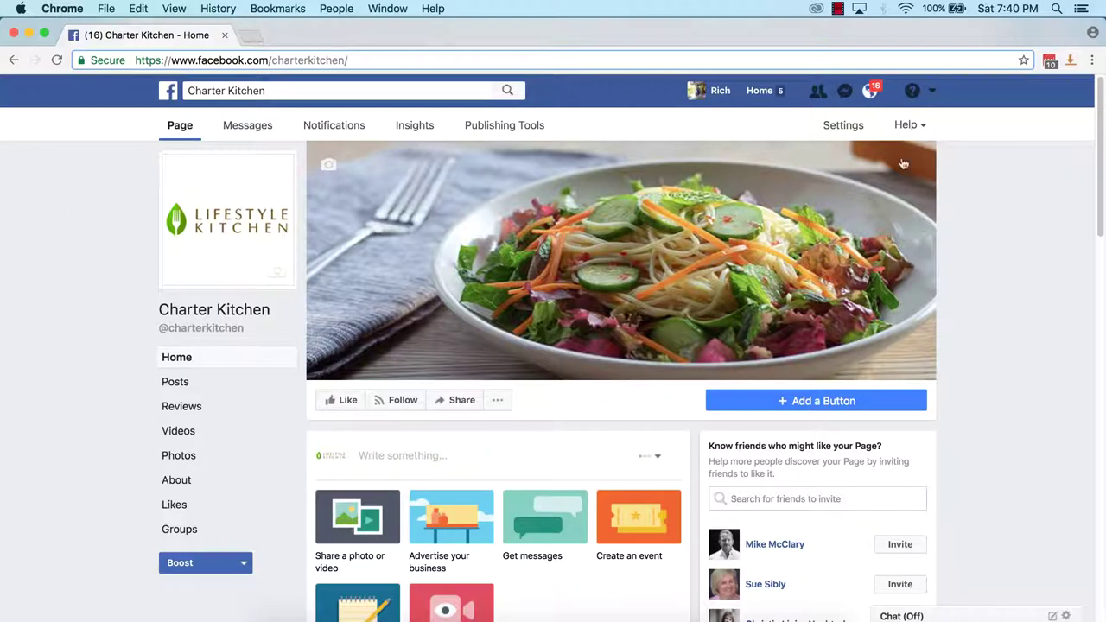
# Step: Turn on review of posts by other people before they are published in the page's Visitor Posts settings and save the change
pyautogui.click(845, 126)
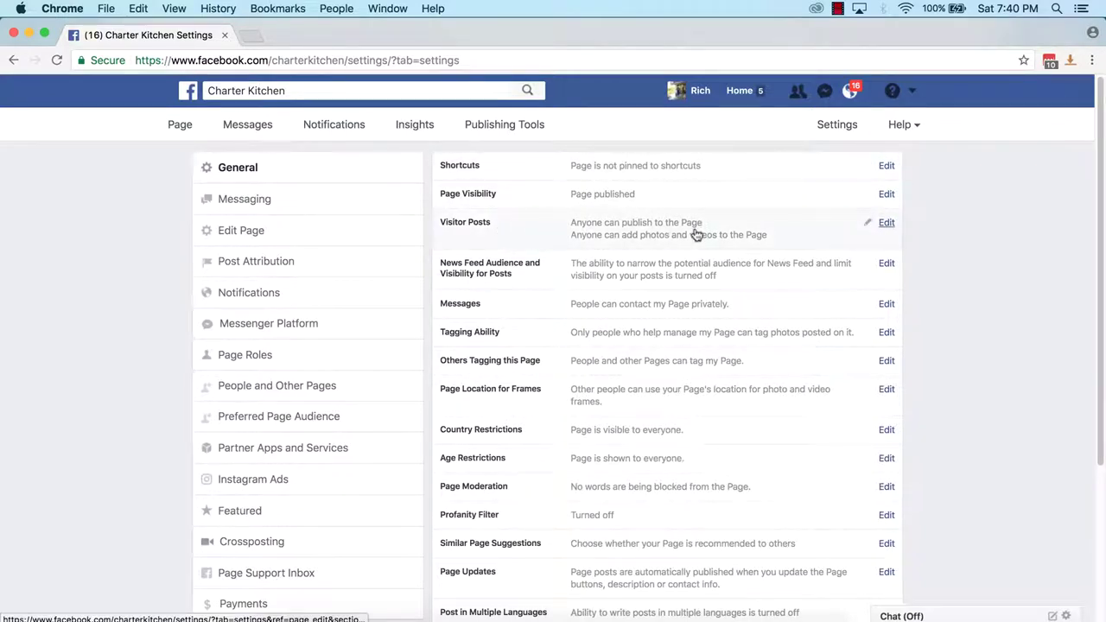
pyautogui.click(886, 225)
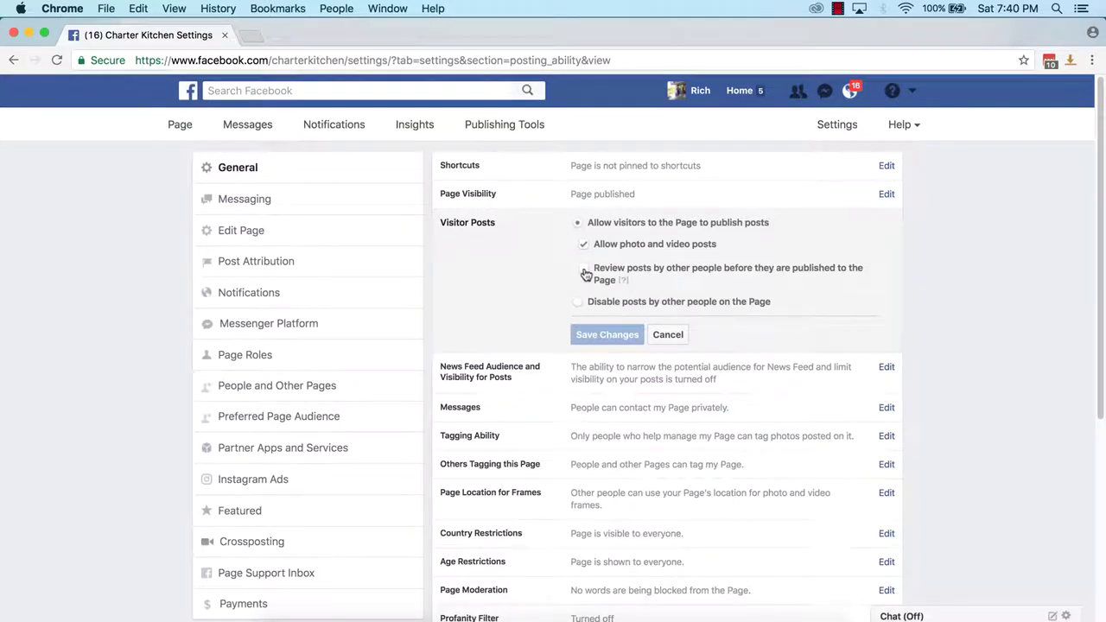
pyautogui.click(584, 271)
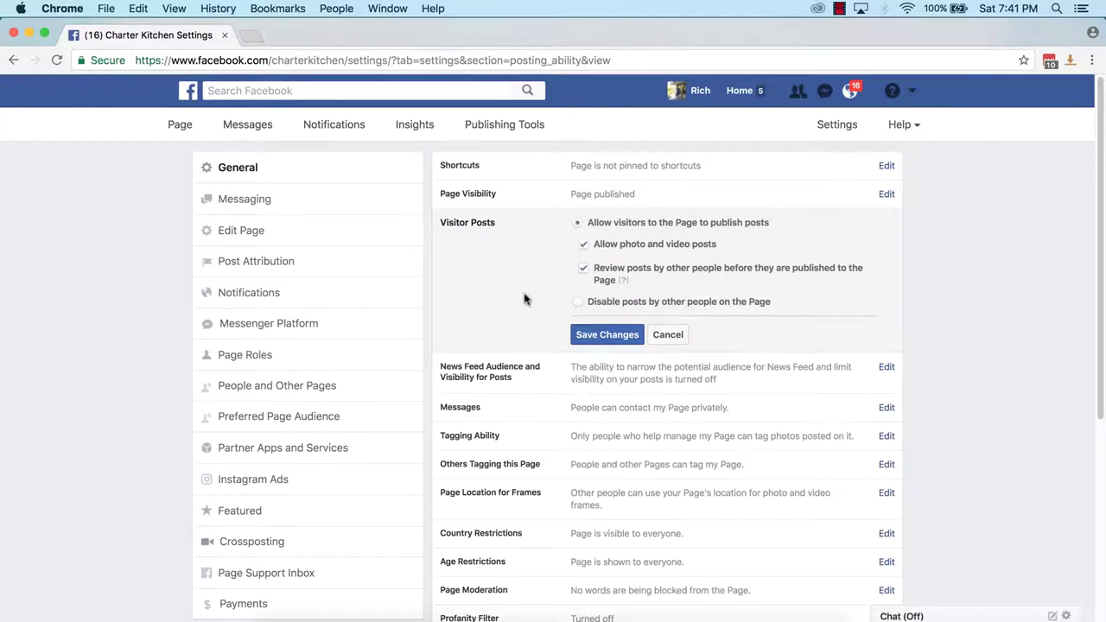
pyautogui.click(595, 339)
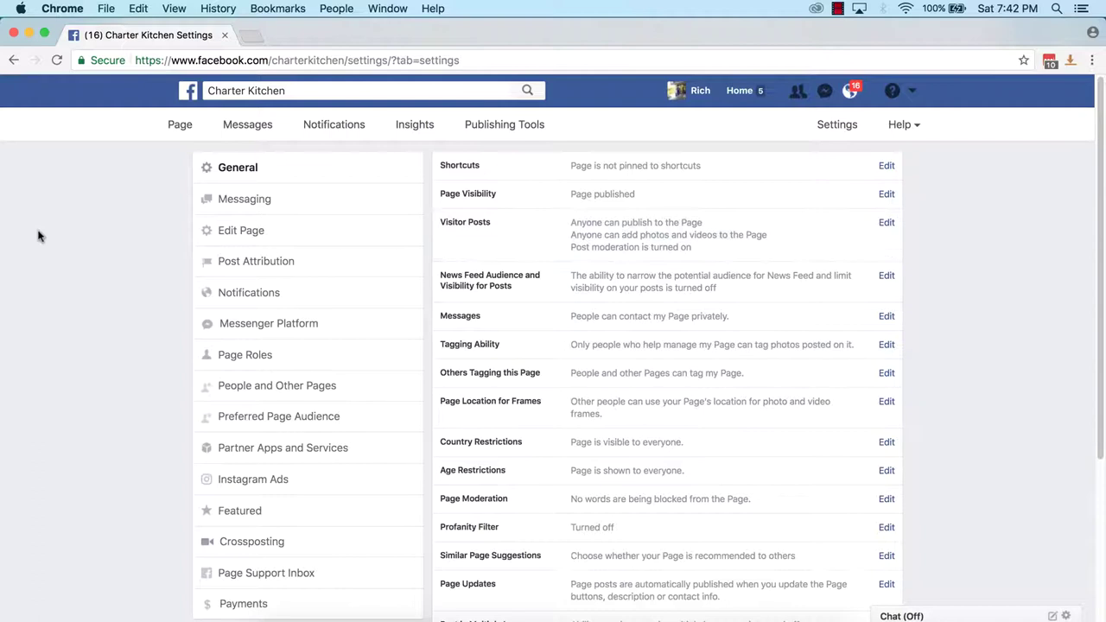
# Step: Review the template and tab options in the page's Edit Page settings, and look at the page's post composer without writing anything
pyautogui.click(256, 233)
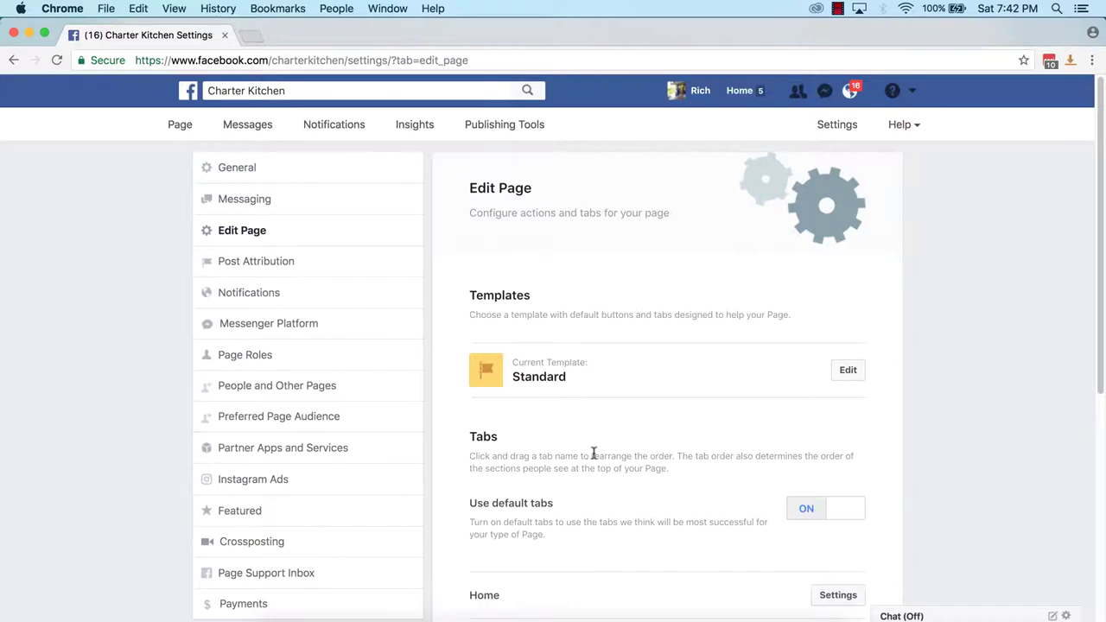
pyautogui.scroll(-5, 591, 453)
pyautogui.scroll(-4, 595, 452)
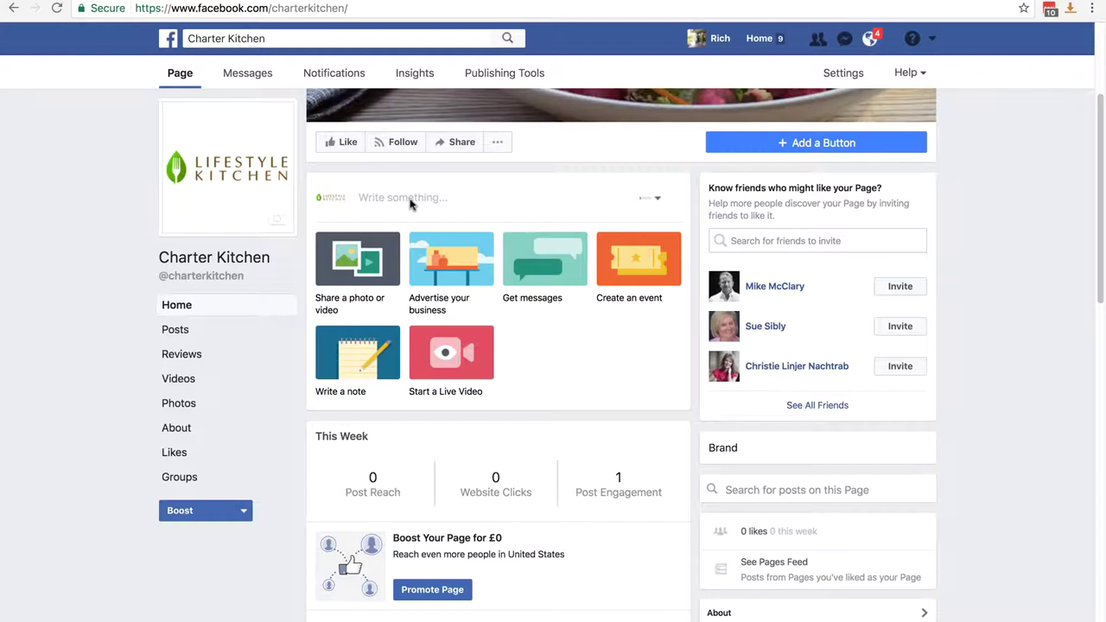
pyautogui.click(409, 201)
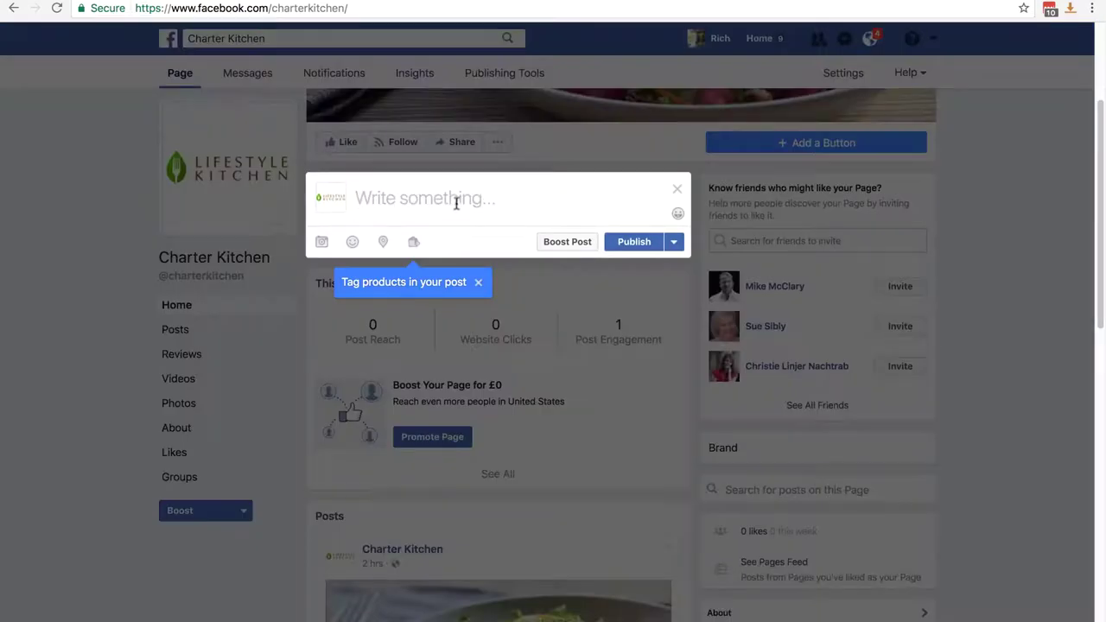
pyautogui.click(677, 188)
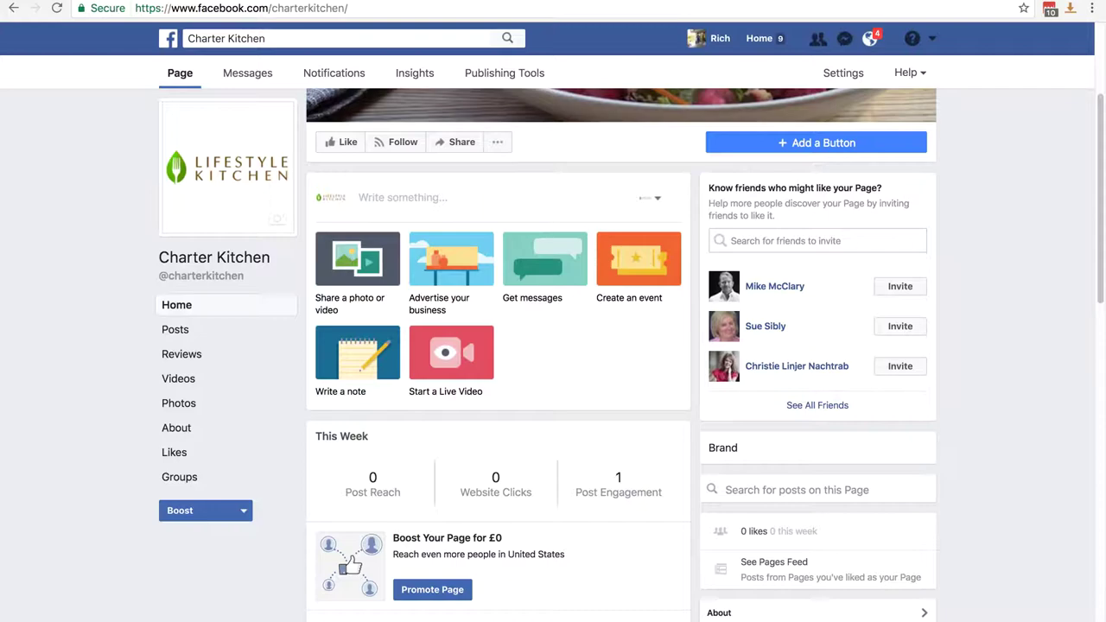
# Step: Share the Food Network Tuna Casserole recipe on the Charter Kitchen page with the text "Fantastic tuna casserole recipe"
pyautogui.hotkey('ctrl', 'Tab')
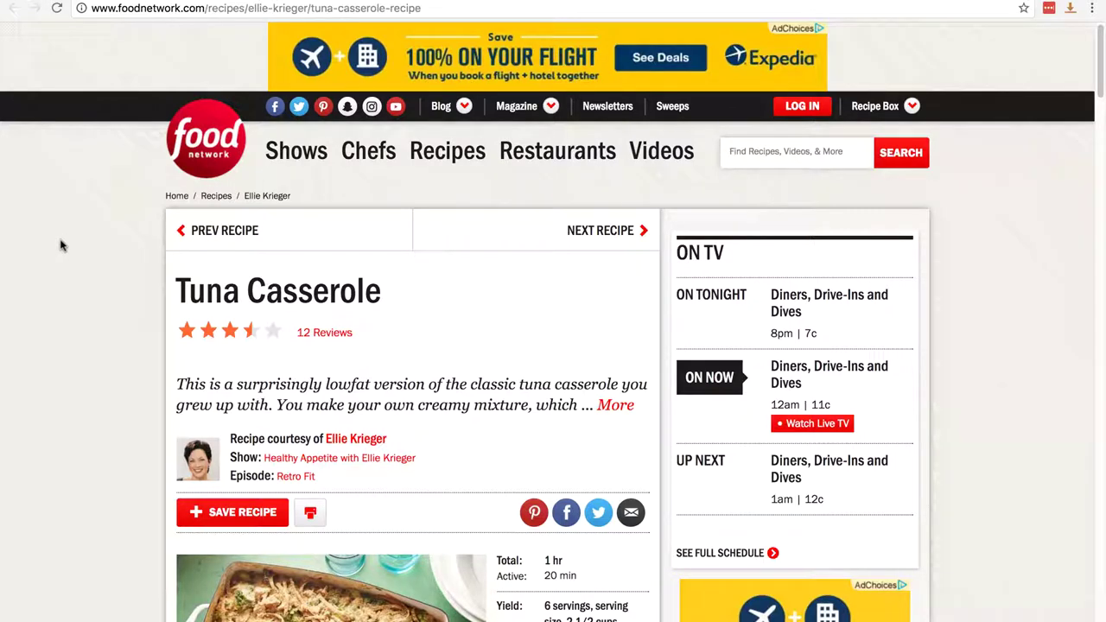
pyautogui.scroll(-1, 61, 246)
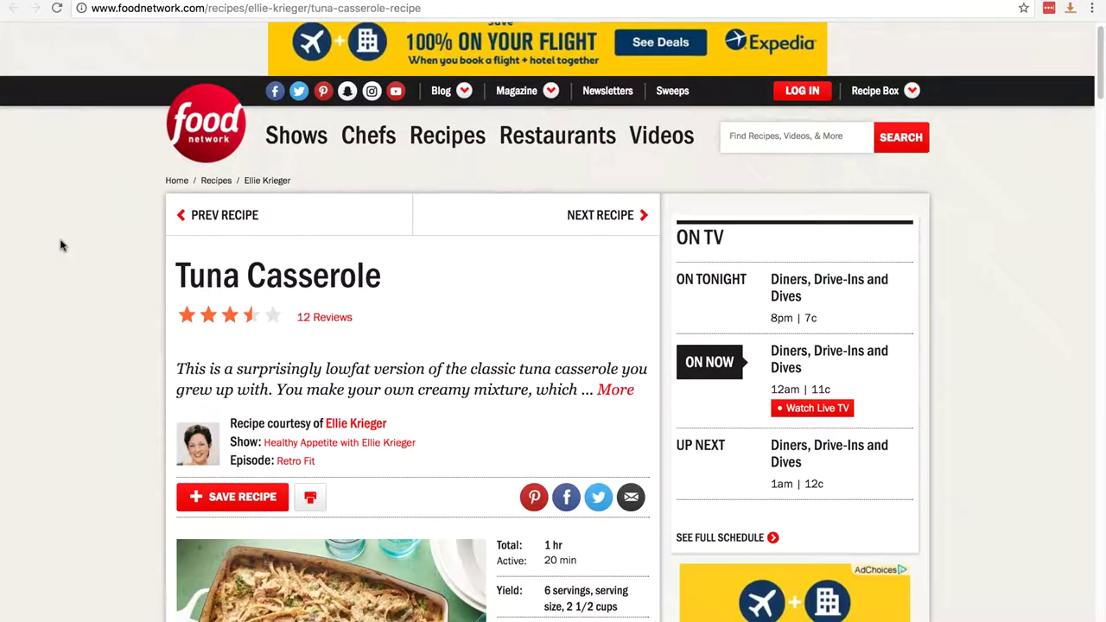
pyautogui.scroll(-2, 61, 245)
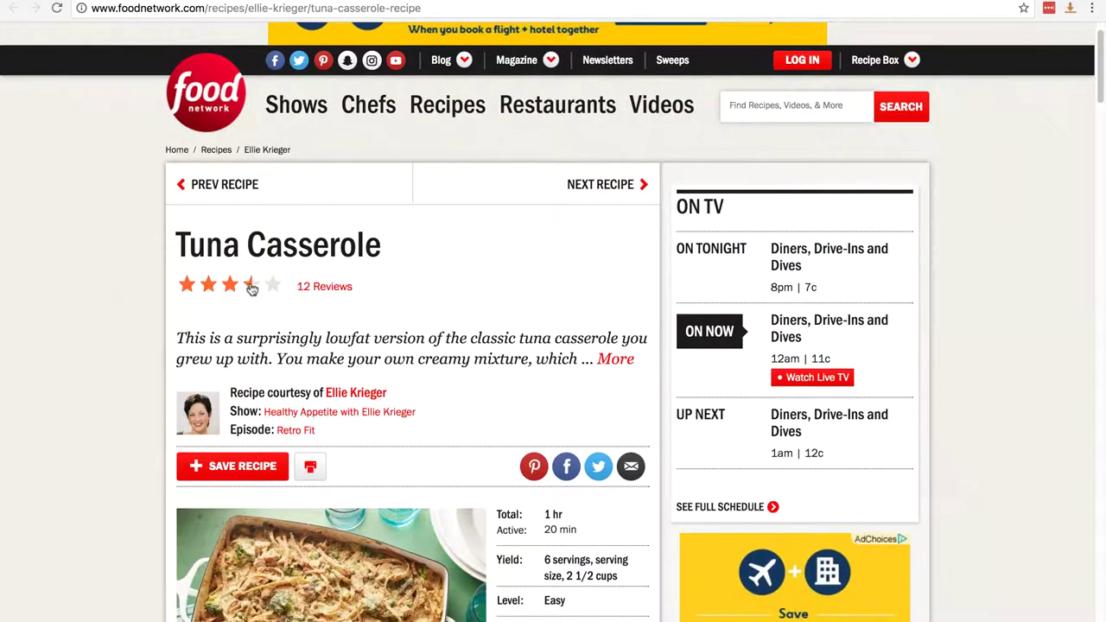
pyautogui.scroll(-2, 109, 266)
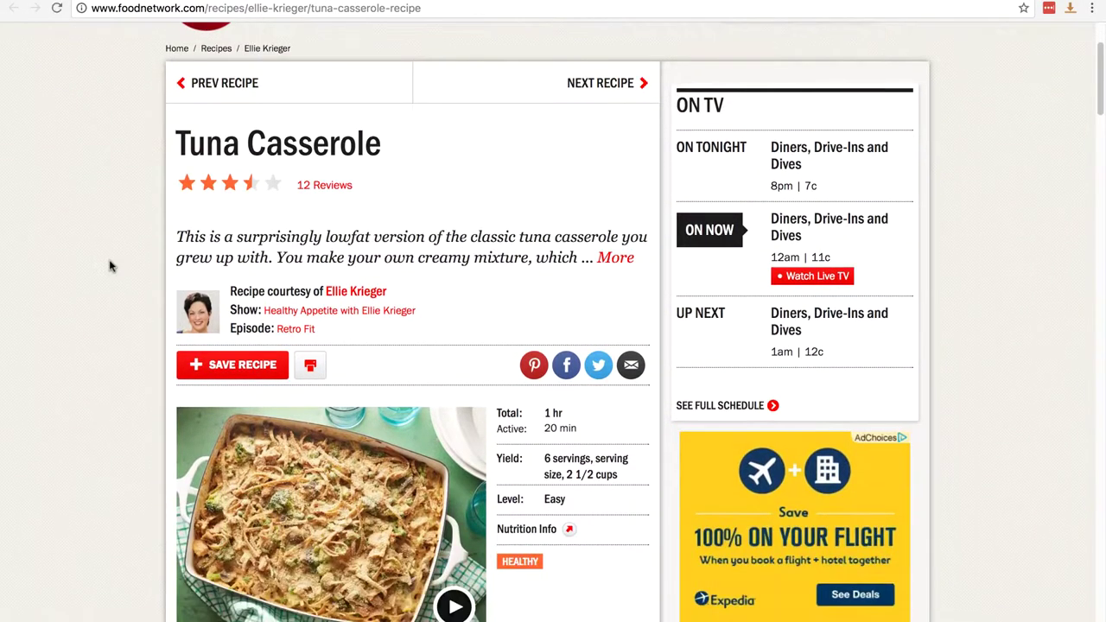
pyautogui.scroll(-4, 110, 266)
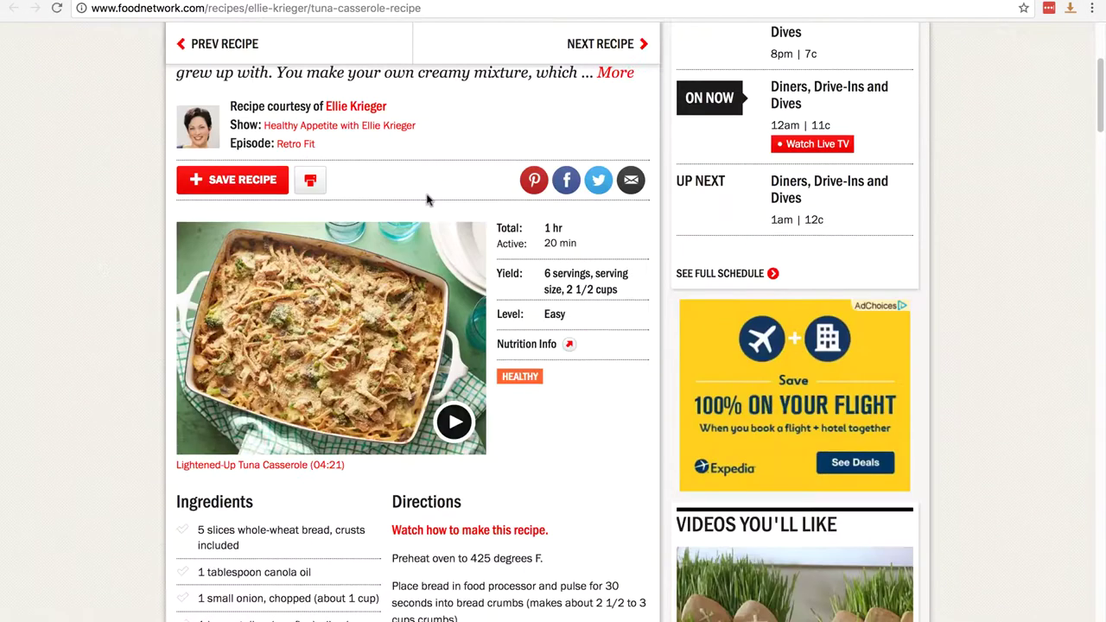
pyautogui.click(567, 181)
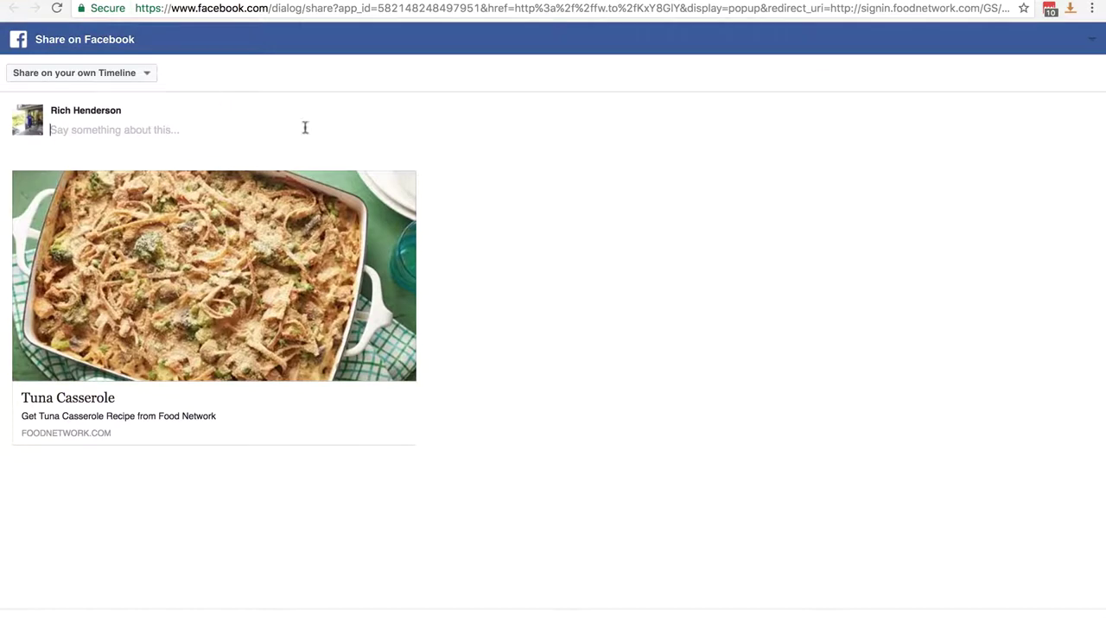
pyautogui.click(72, 74)
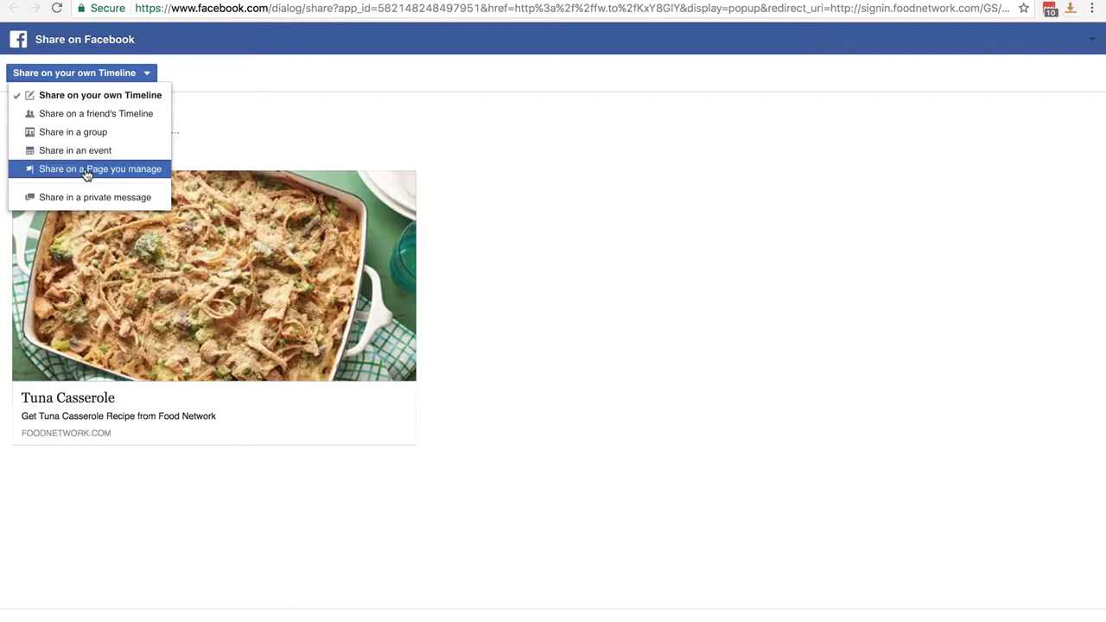
pyautogui.click(87, 169)
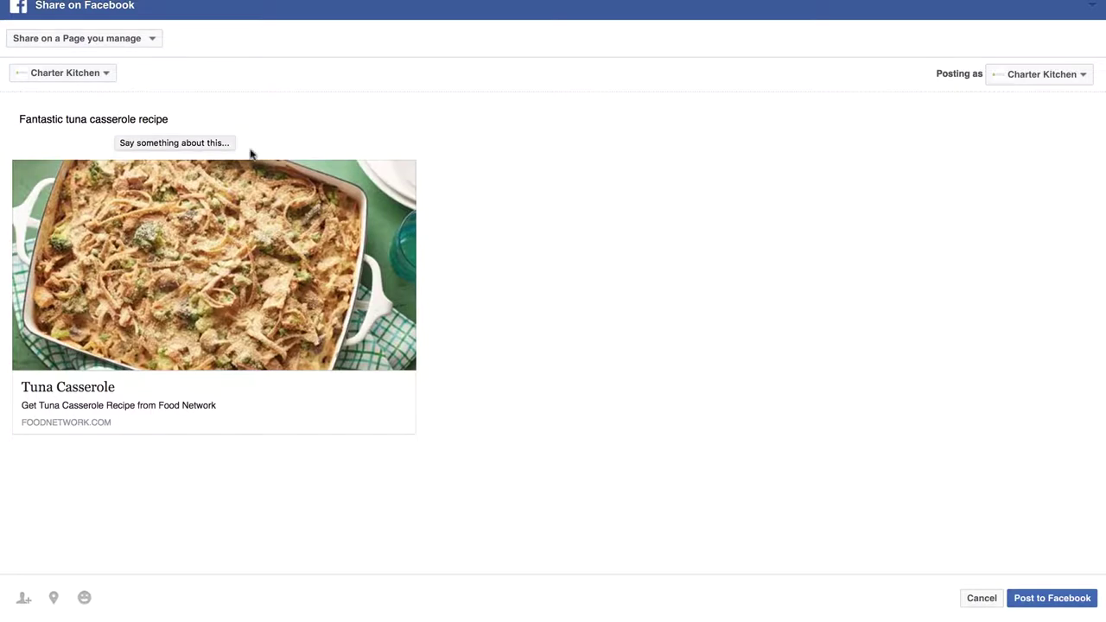
pyautogui.click(1043, 598)
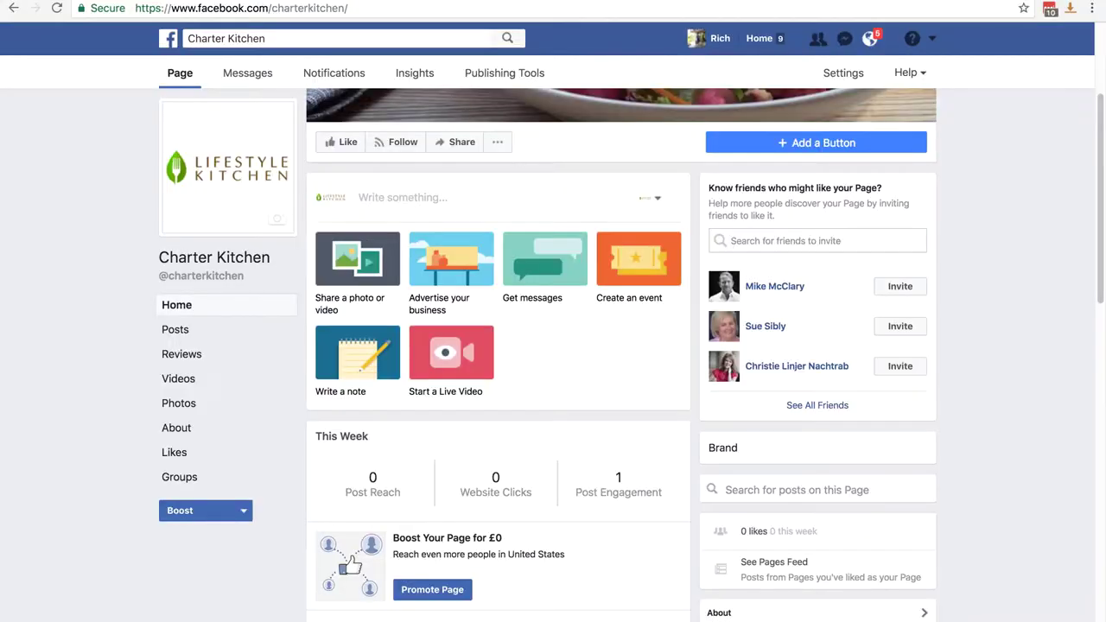
# Step: Check the shared tuna casserole recipe among the Charter Kitchen page's posts
pyautogui.click(175, 329)
pyautogui.scroll(-2, 93, 303)
pyautogui.scroll(-1, 93, 303)
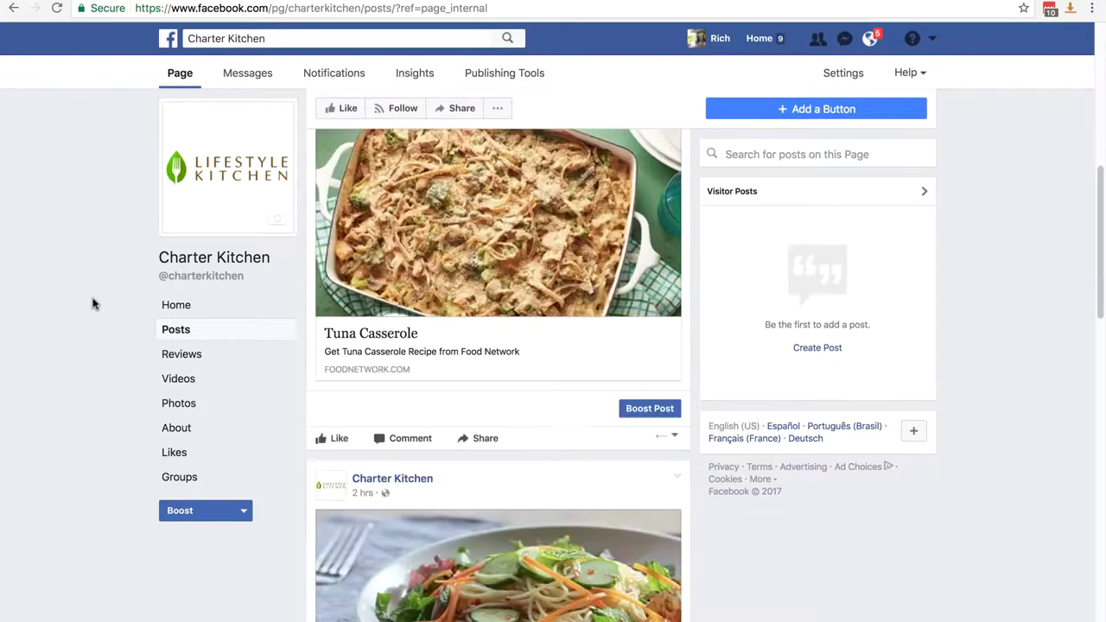
pyautogui.scroll(1, 475, 274)
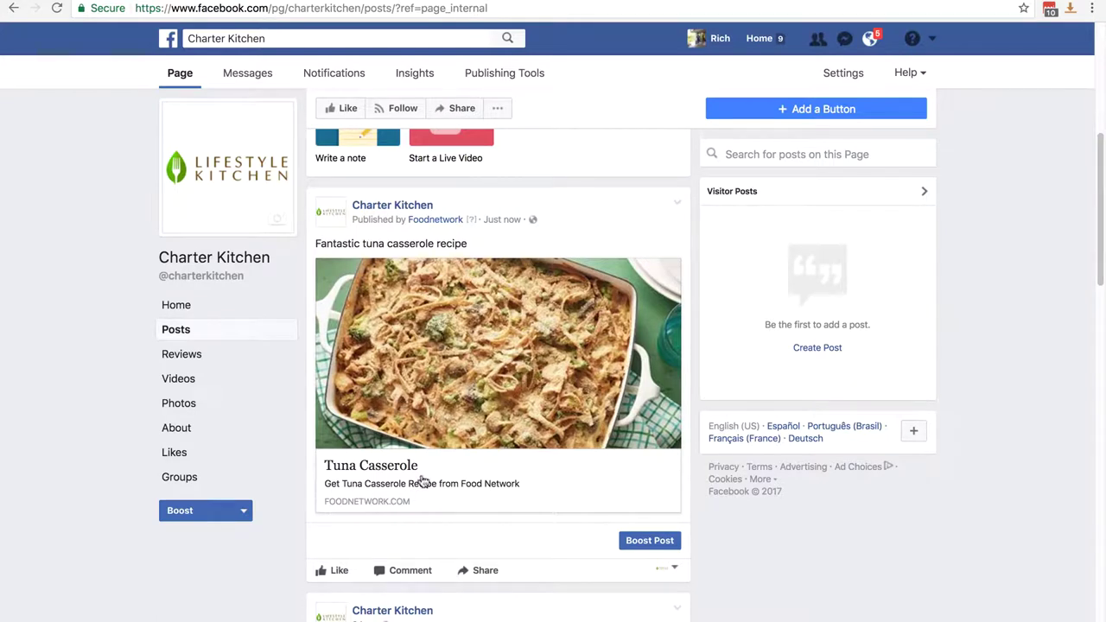
# Step: Share the ImproveNet article "Kitchen Accessories That Make Cooking Easy" on the Charter Kitchen page without a comment
pyautogui.click(497, 335)
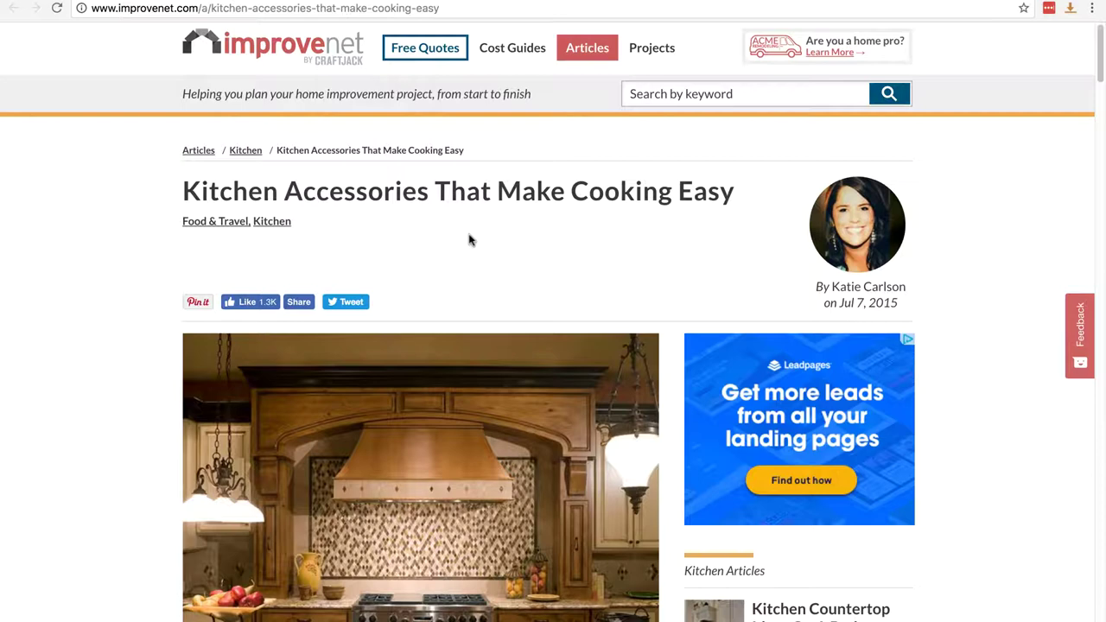
pyautogui.click(299, 303)
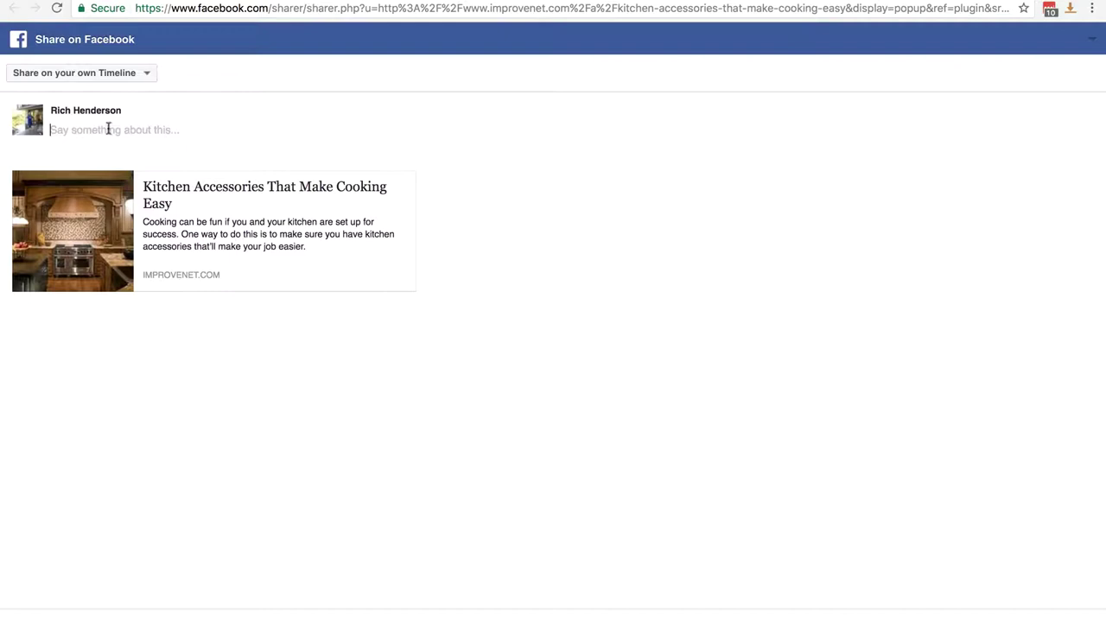
pyautogui.click(86, 75)
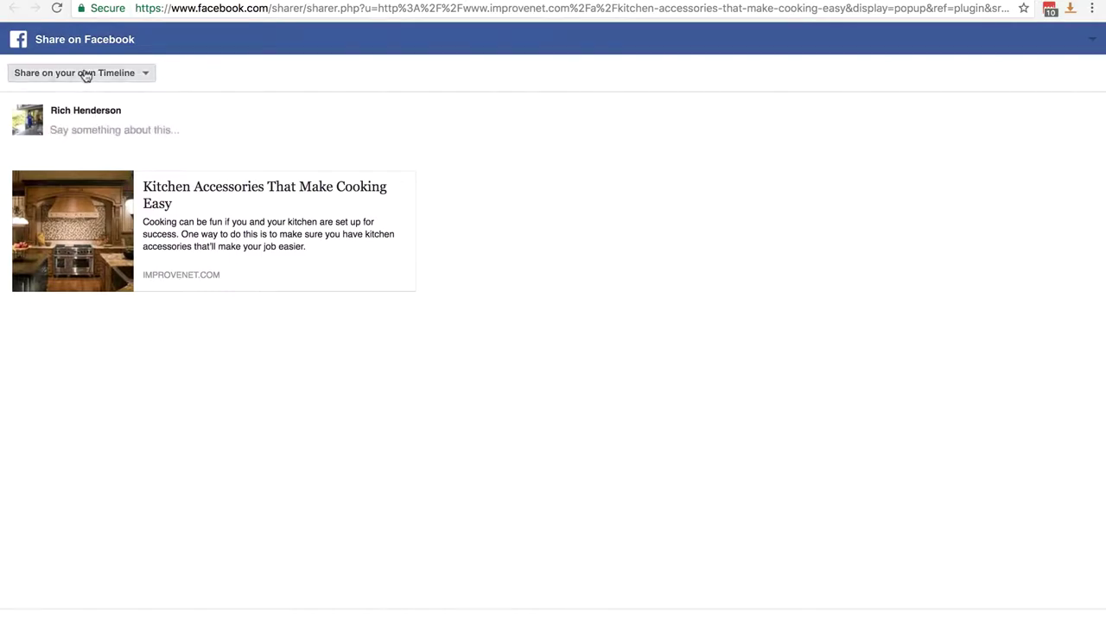
pyautogui.click(86, 170)
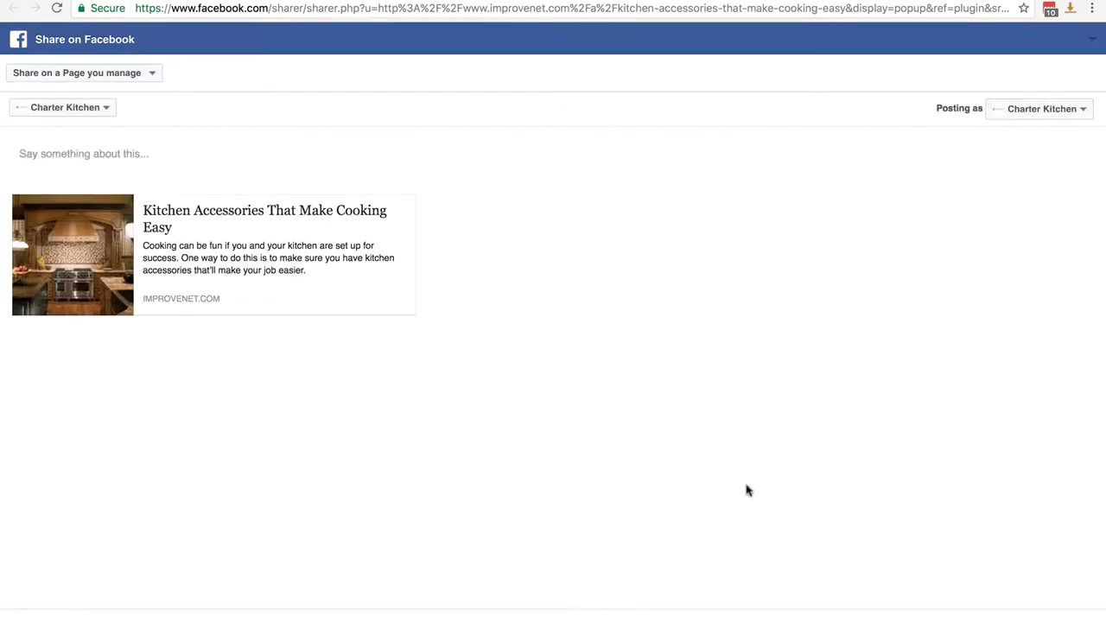
pyautogui.click(1044, 596)
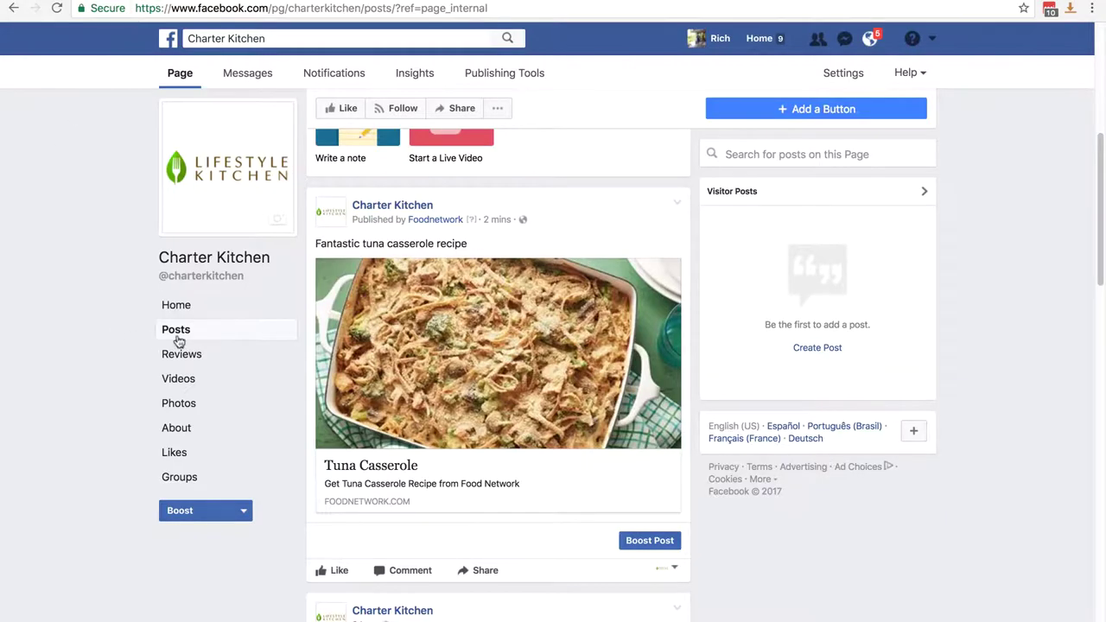
# Step: Edit the shared ImproveNet post on the page to add the text "Great article about Kitchen Accessories"
pyautogui.click(177, 333)
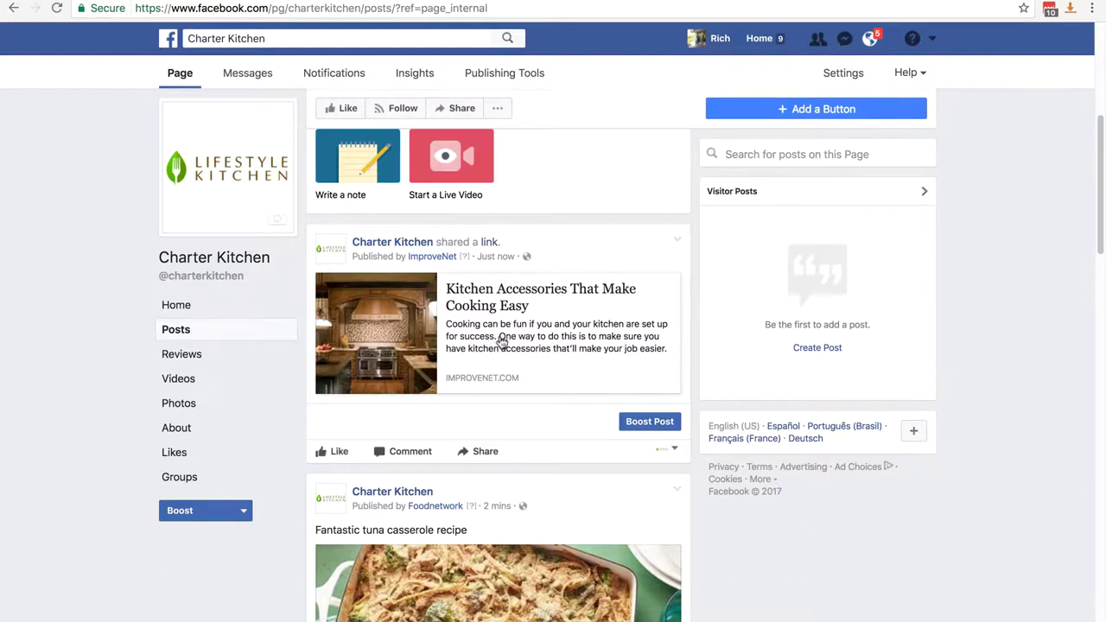
pyautogui.click(679, 246)
pyautogui.click(612, 281)
pyautogui.click(372, 287)
pyautogui.write('Great article about Kitchen Accessories')
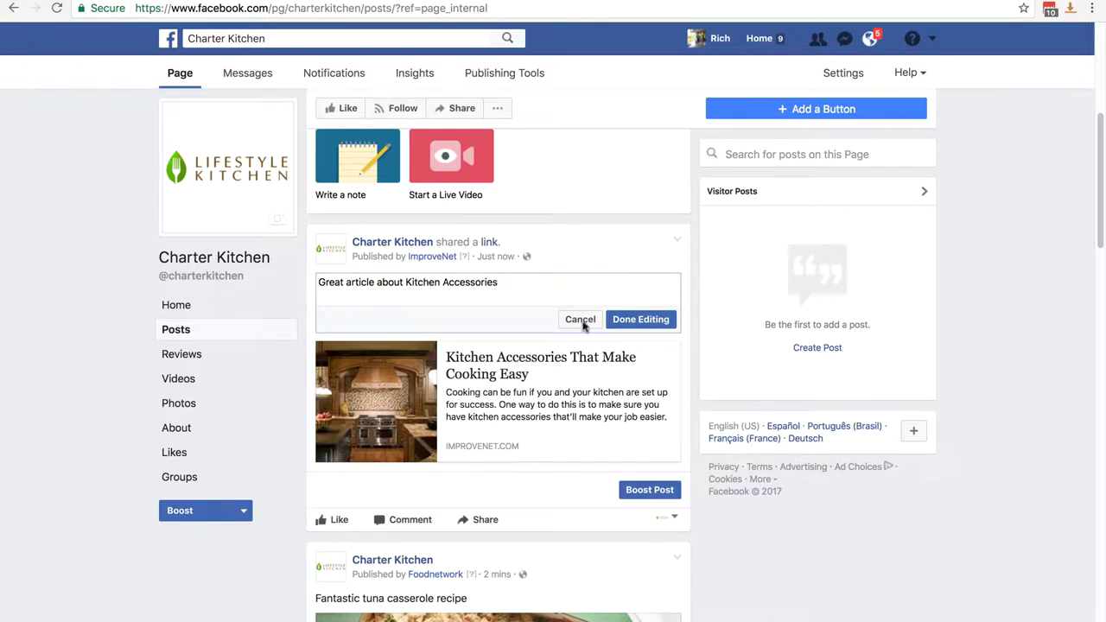
pyautogui.click(638, 320)
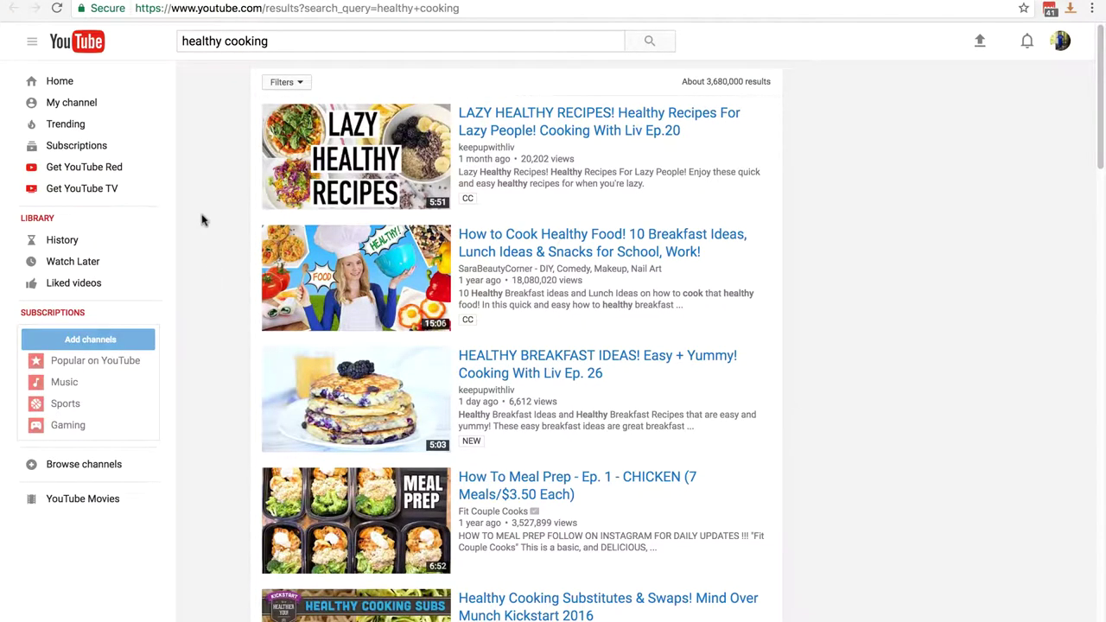
# Step: Share the YouTube video "How to Cook Healthy Food! 10 Breakfast Ideas" on the Charter Kitchen page with the text "Fun video about healthy cooking"
pyautogui.click(530, 261)
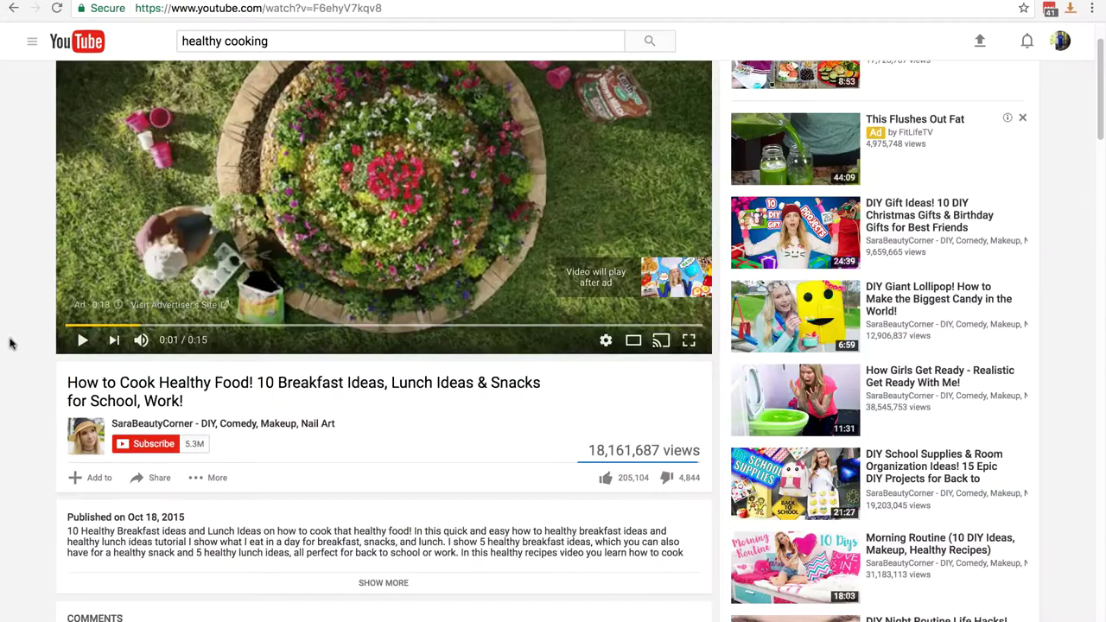
pyautogui.click(160, 482)
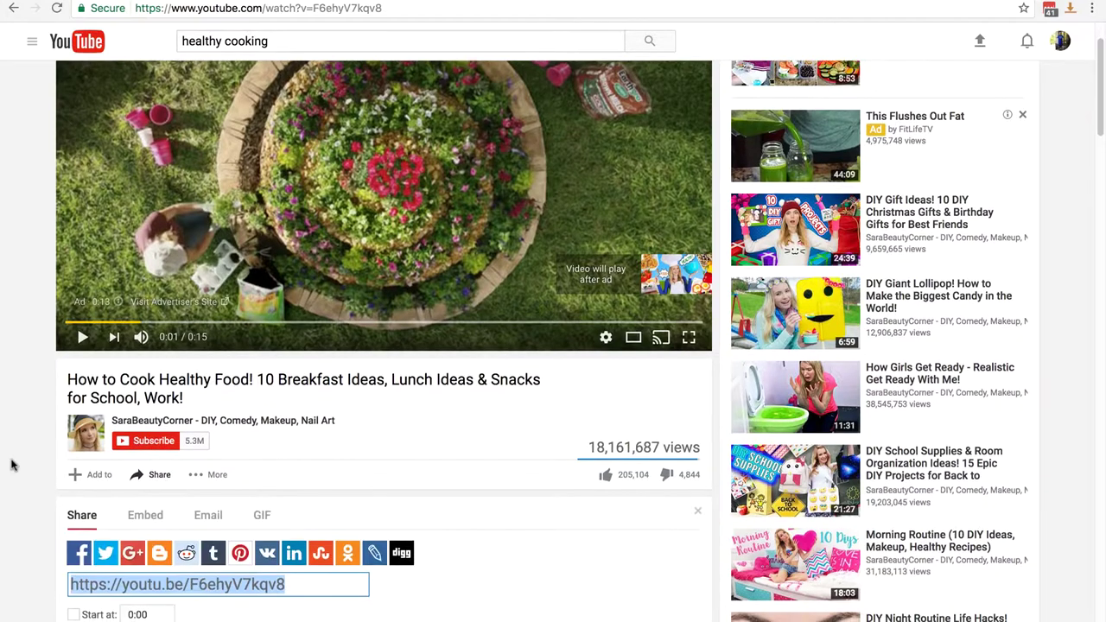
pyautogui.scroll(-1, 12, 462)
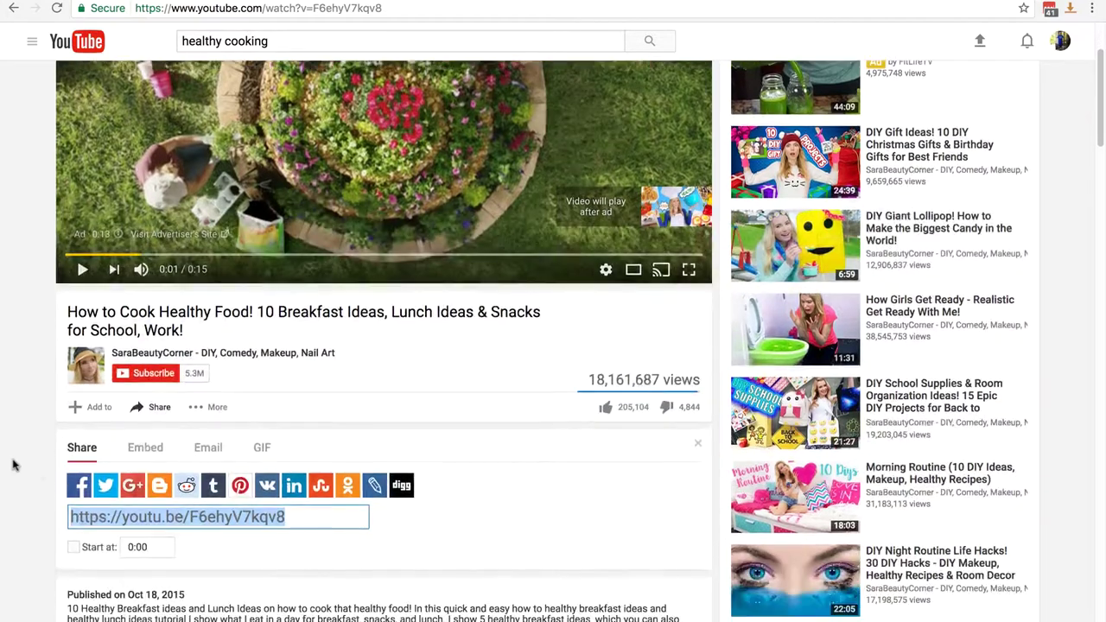
pyautogui.click(81, 486)
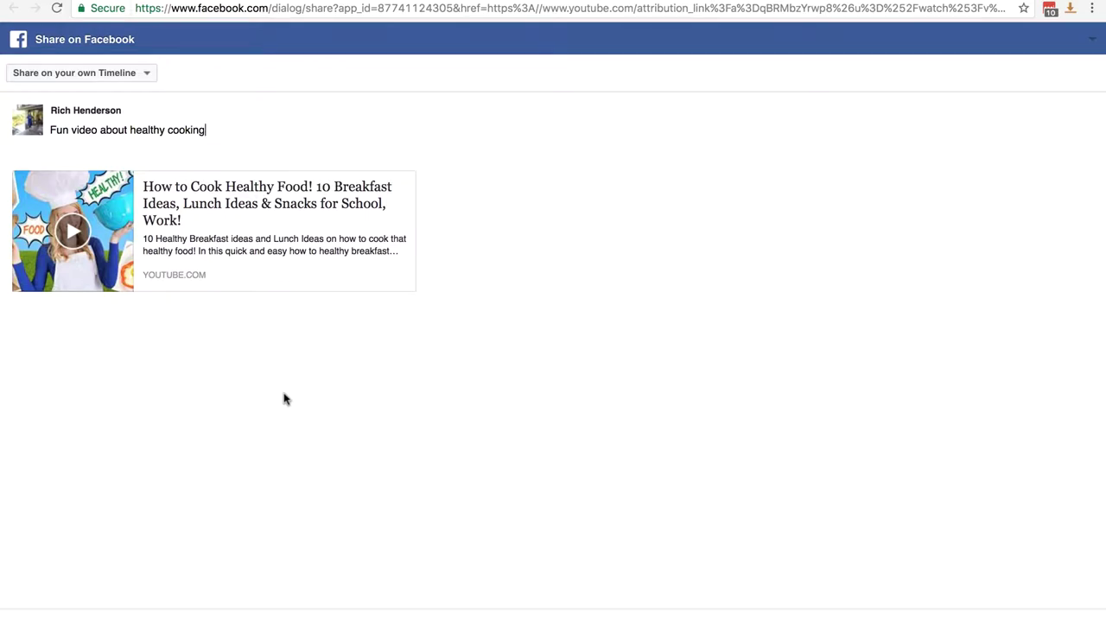
pyautogui.click(92, 78)
pyautogui.click(95, 172)
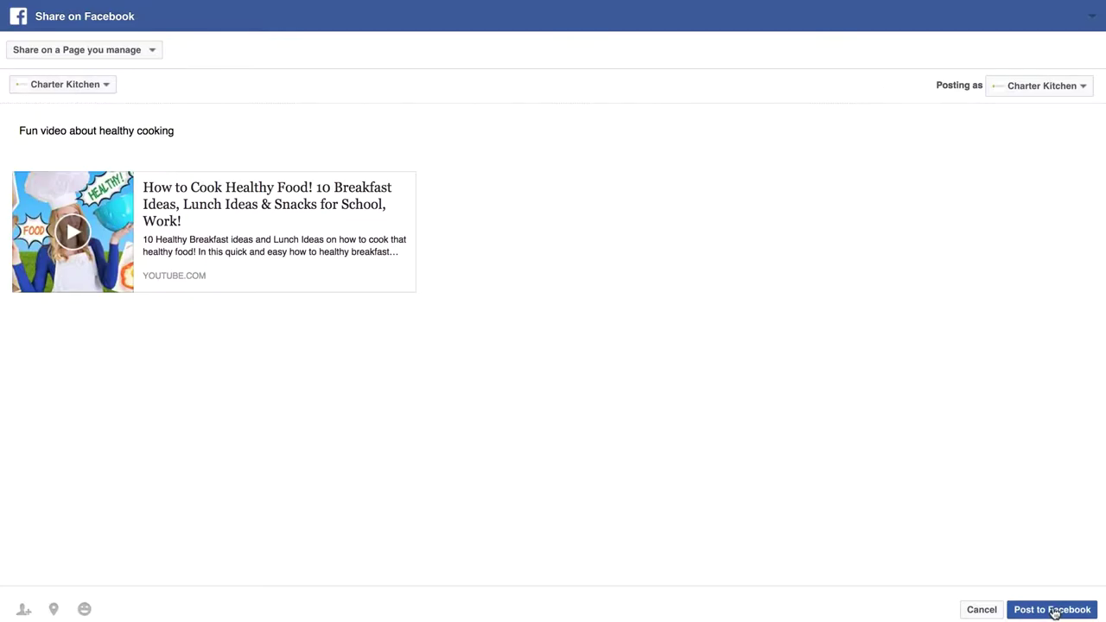
pyautogui.click(1055, 608)
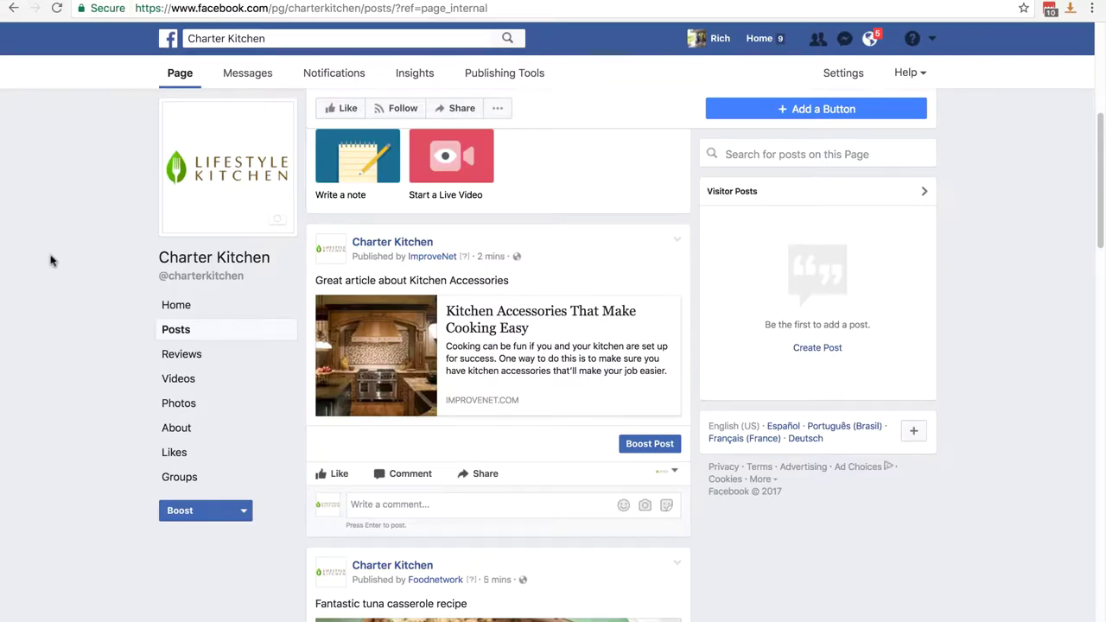
# Step: Reload the Charter Kitchen page's posts and check the shared healthy cooking video and the earlier posts
pyautogui.click(175, 330)
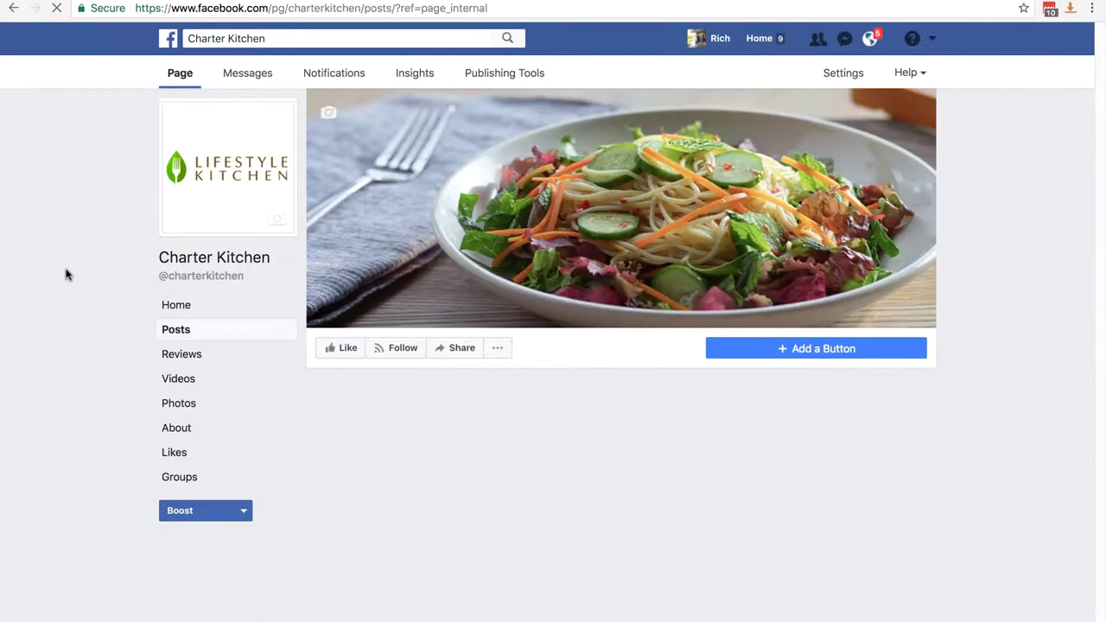
pyautogui.scroll(-5, 69, 274)
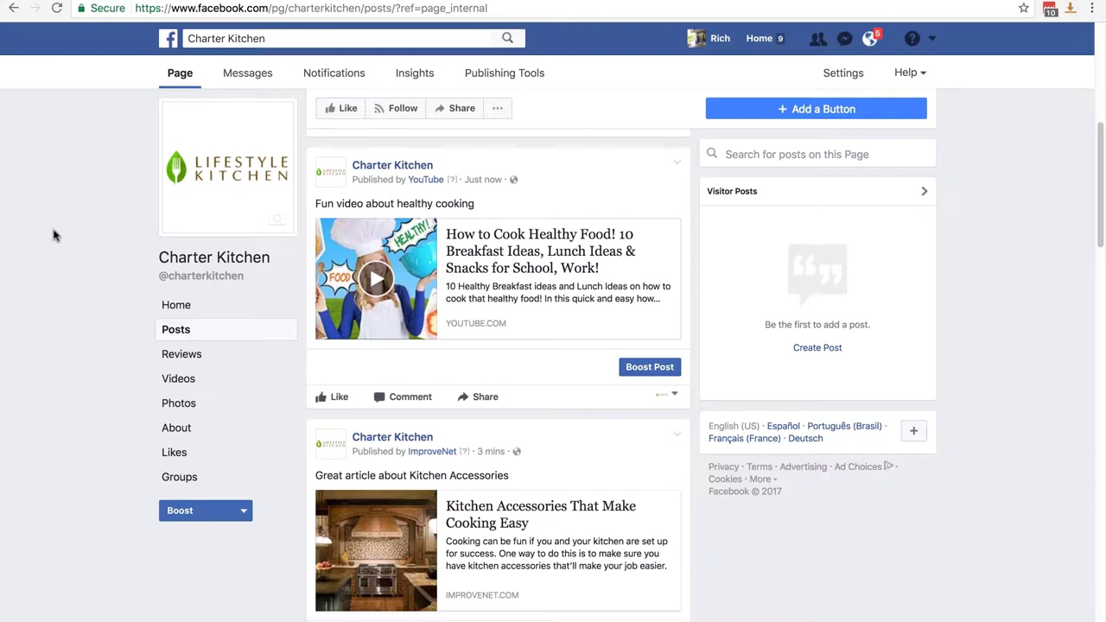
pyautogui.scroll(3, 53, 235)
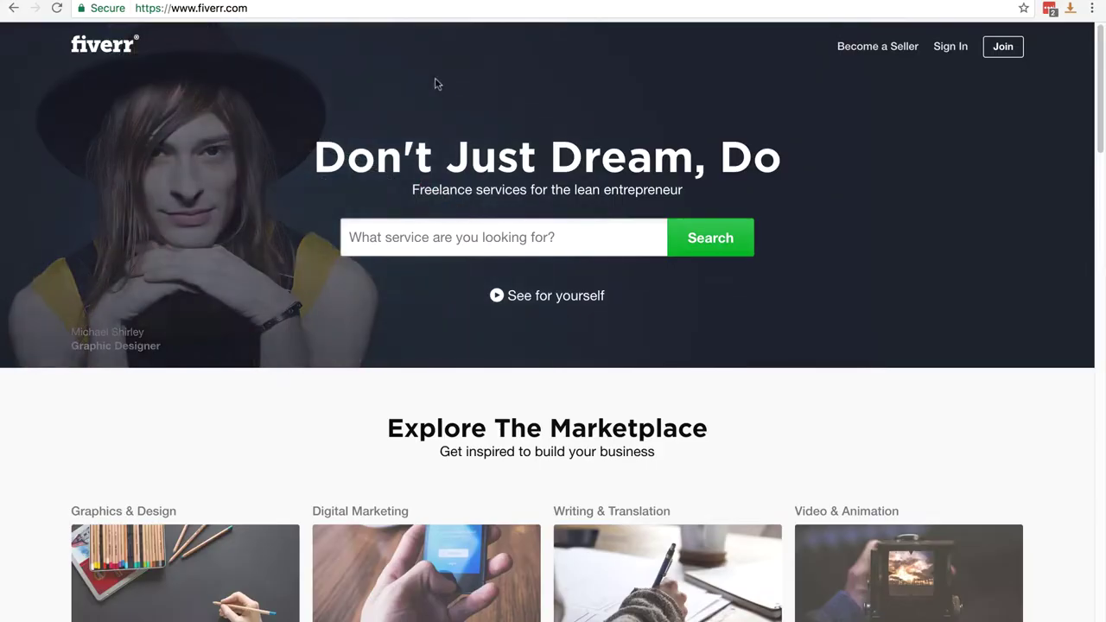
# Step: Search Fiverr for "FB Cover image" and sort the services by Avg. Customer Review
pyautogui.click(433, 237)
pyautogui.write('FB Cover image')
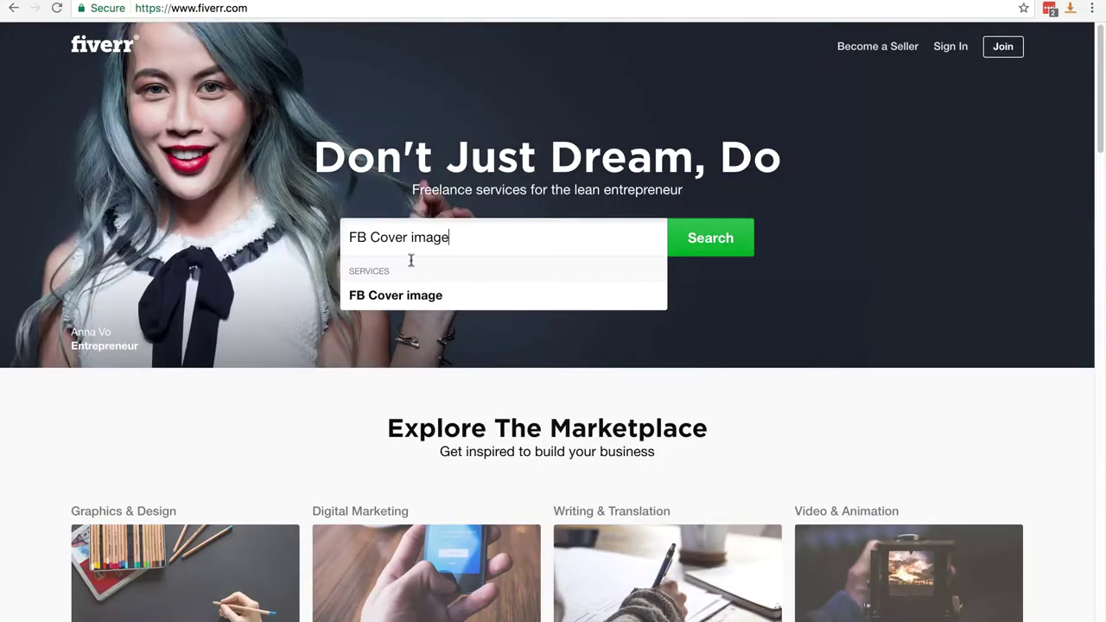
pyautogui.click(412, 298)
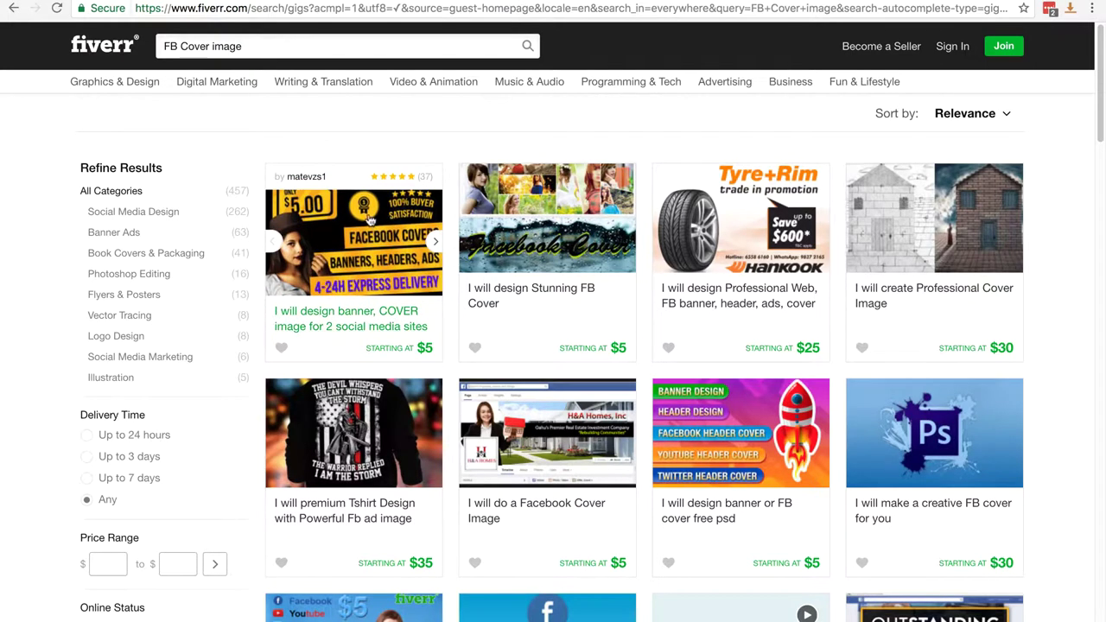
pyautogui.click(1001, 122)
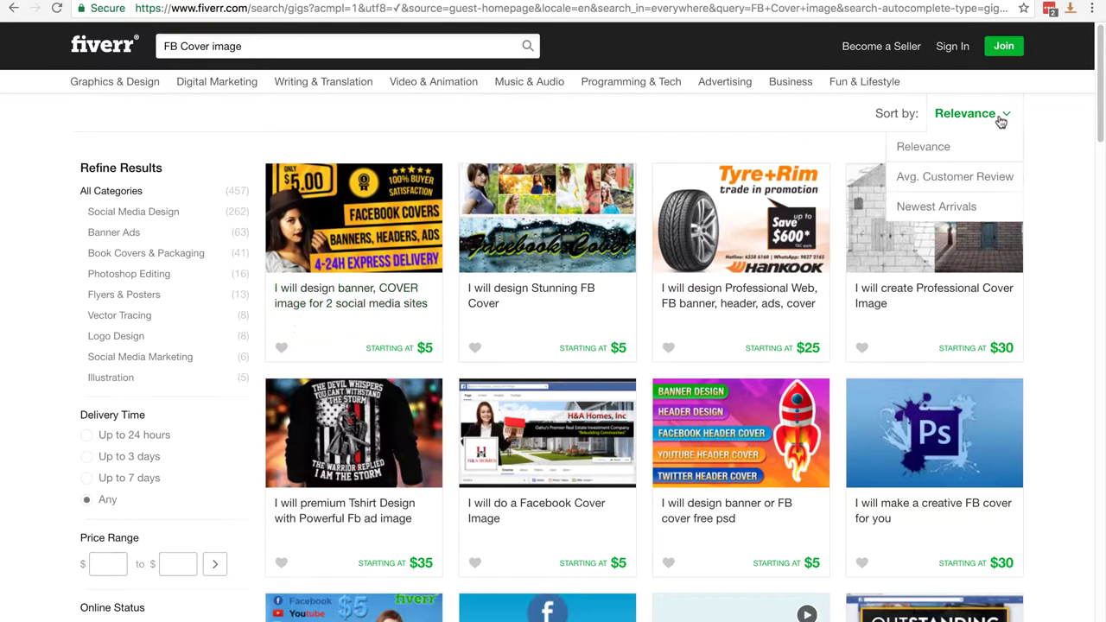
pyautogui.click(956, 177)
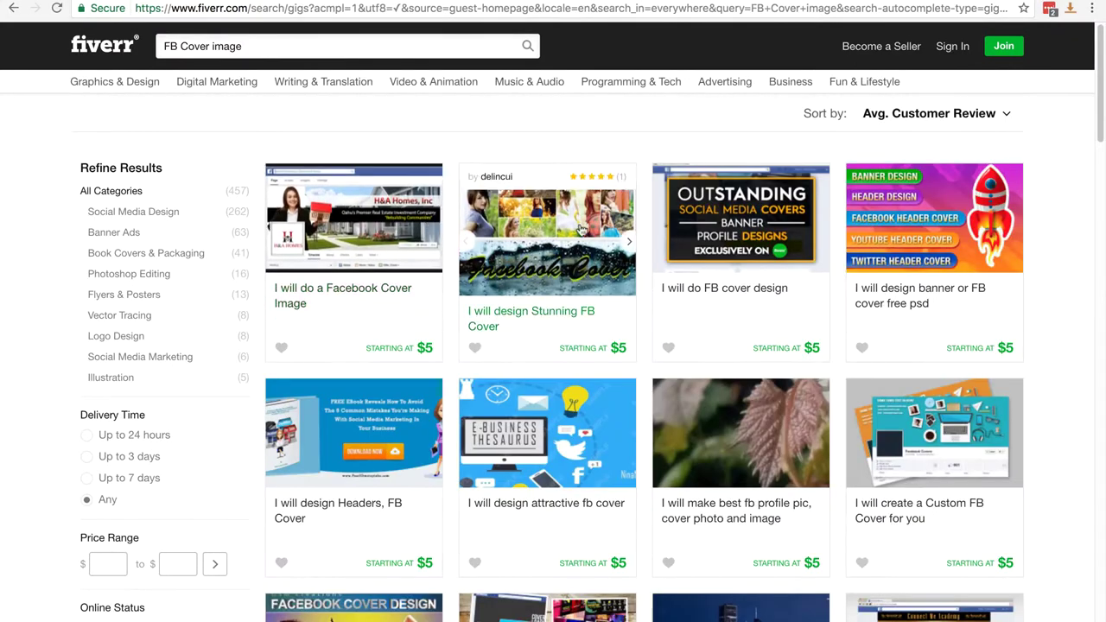